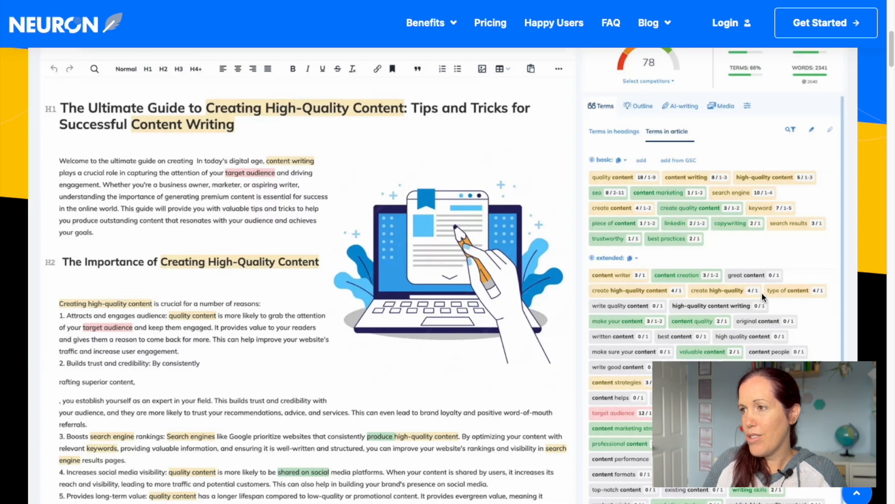
pyautogui.scroll(1, 762, 294)
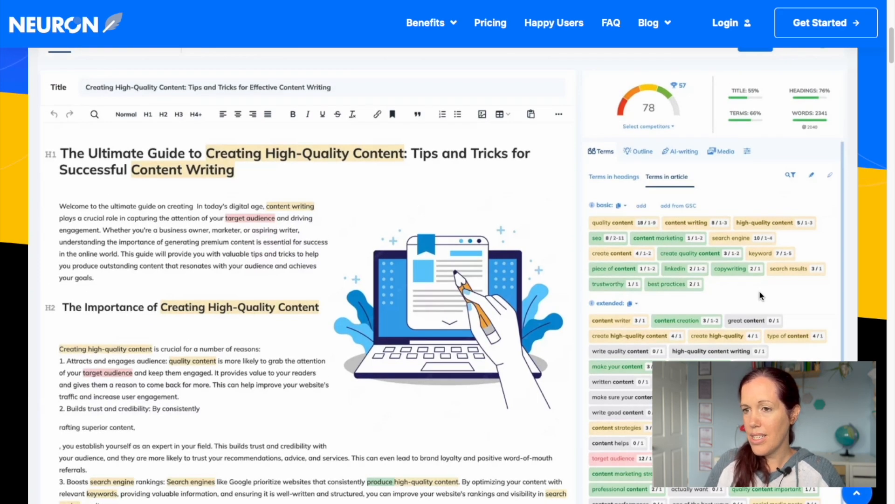
pyautogui.scroll(3, 760, 291)
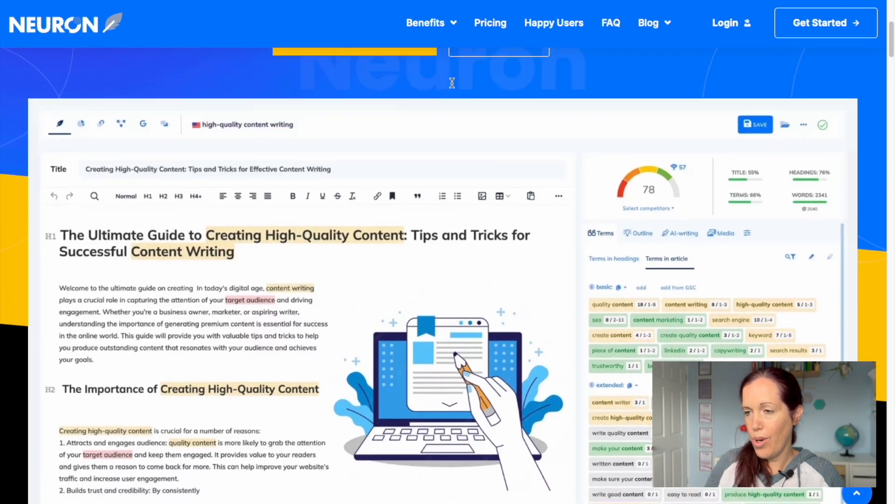
pyautogui.scroll(3, 343, 19)
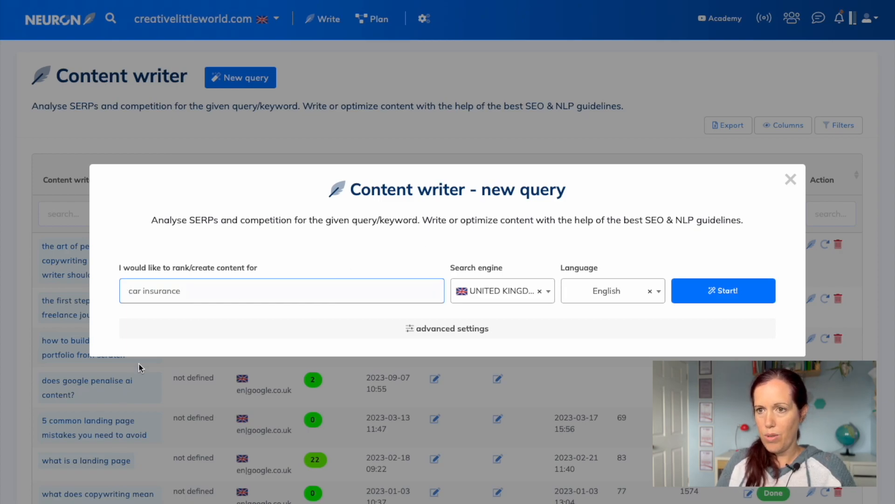
# - Start a UK English content query for "Elevating Your Freelance Business Through Strategic Blogging and SEO" and open its analysis
pyautogui.click(172, 291)
pyautogui.write('Elevating Your Freelance Business Through Strategic Blogging and SEO')
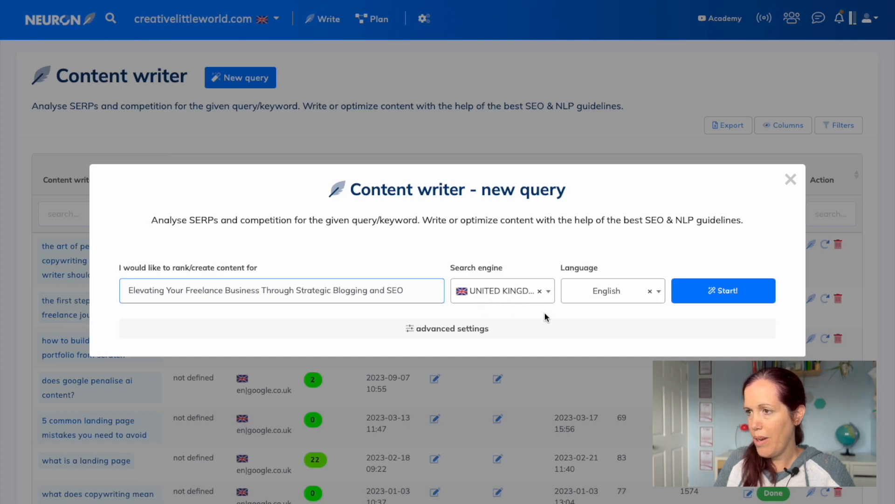
pyautogui.click(480, 328)
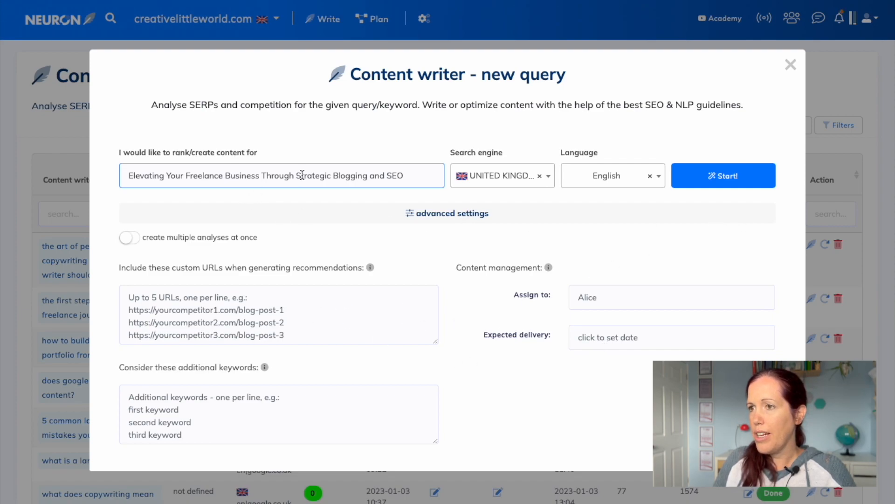
pyautogui.click(712, 181)
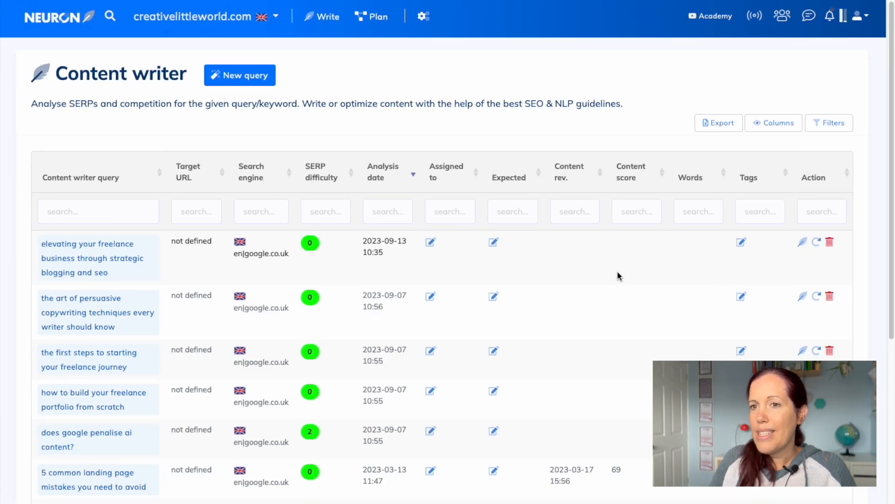
pyautogui.click(116, 260)
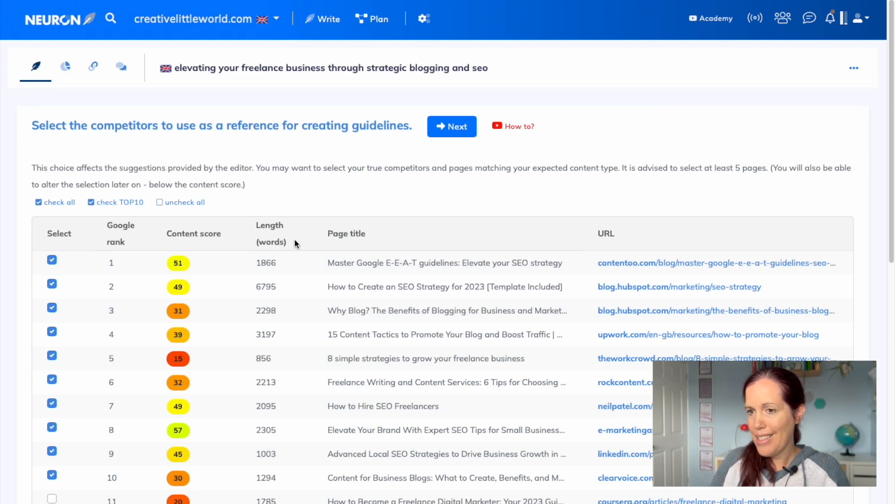
# - Examine the list of ranking competitors, comparing their content scores, word counts, page titles and URLs
pyautogui.scroll(-2, 295, 241)
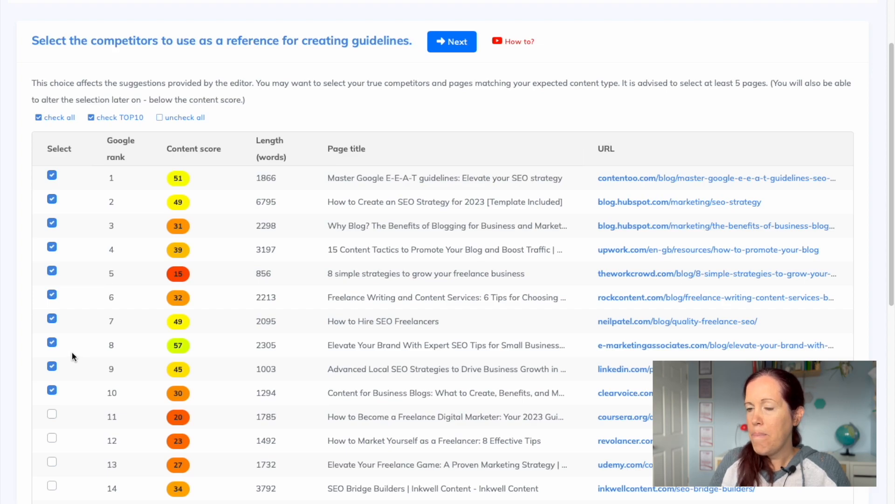
pyautogui.scroll(-1, 284, 326)
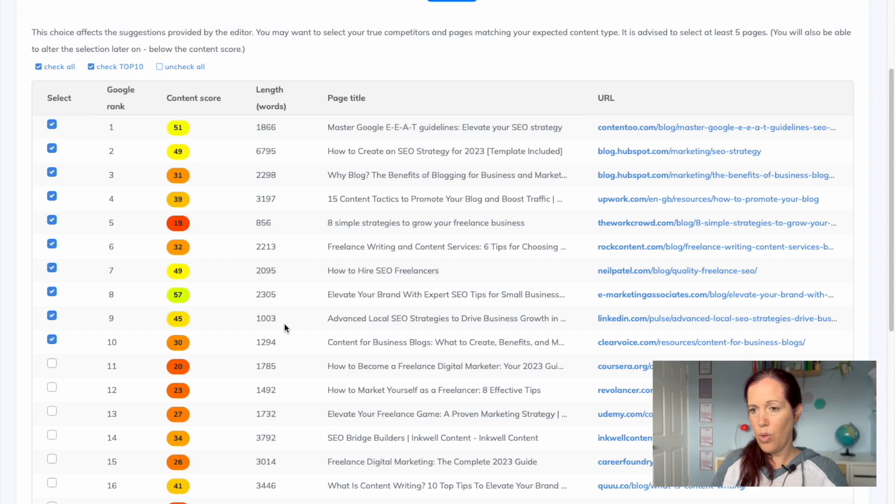
pyautogui.scroll(-7, 284, 324)
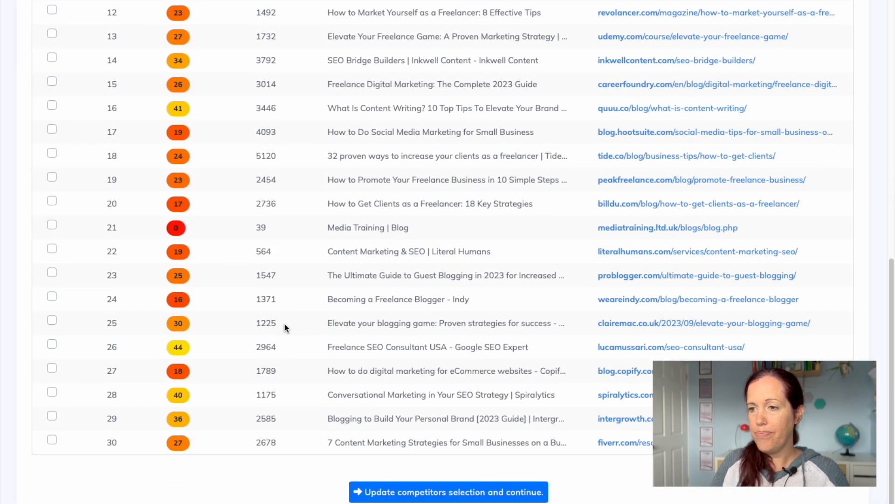
pyautogui.scroll(9, 284, 324)
pyautogui.scroll(-2, 284, 324)
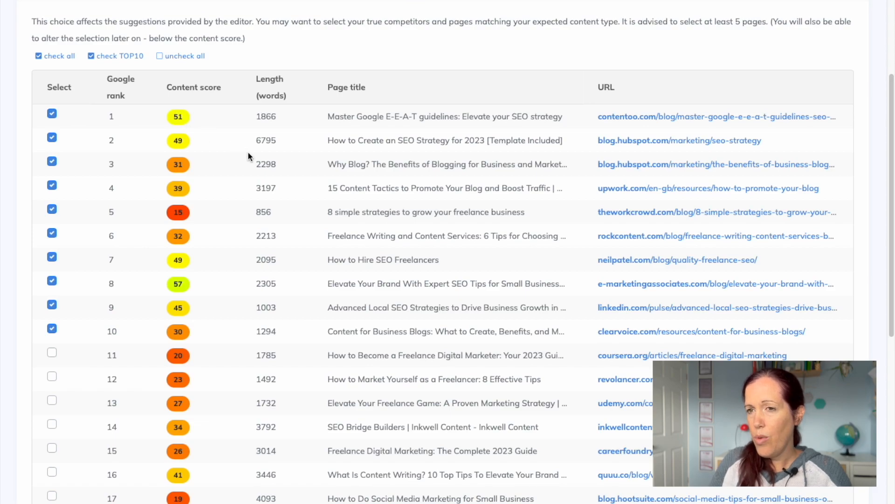
pyautogui.scroll(1, 248, 153)
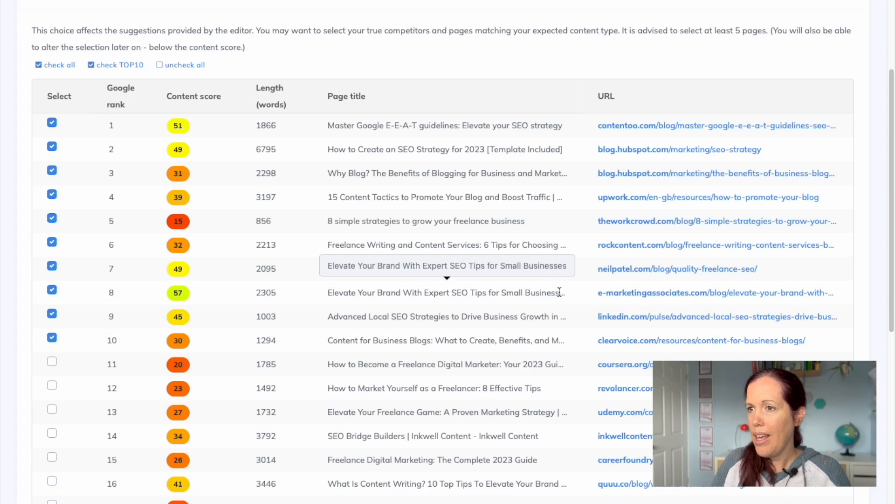
pyautogui.scroll(-1, 560, 292)
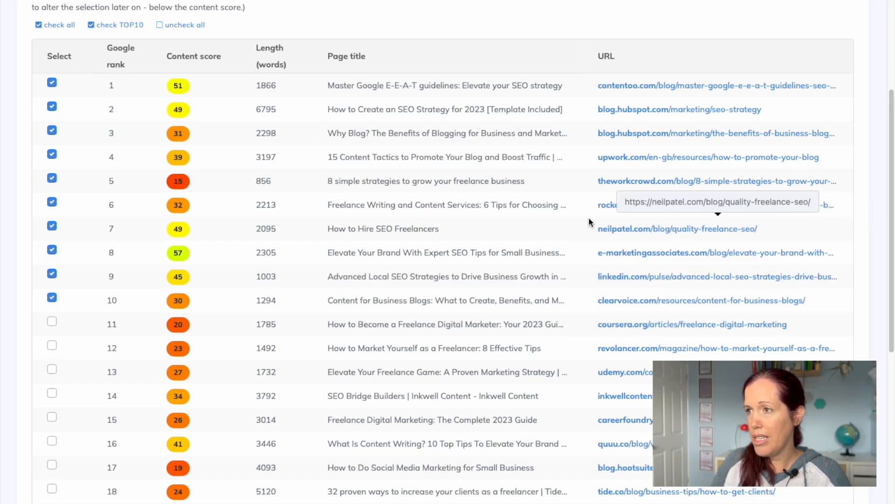
pyautogui.scroll(1, 588, 217)
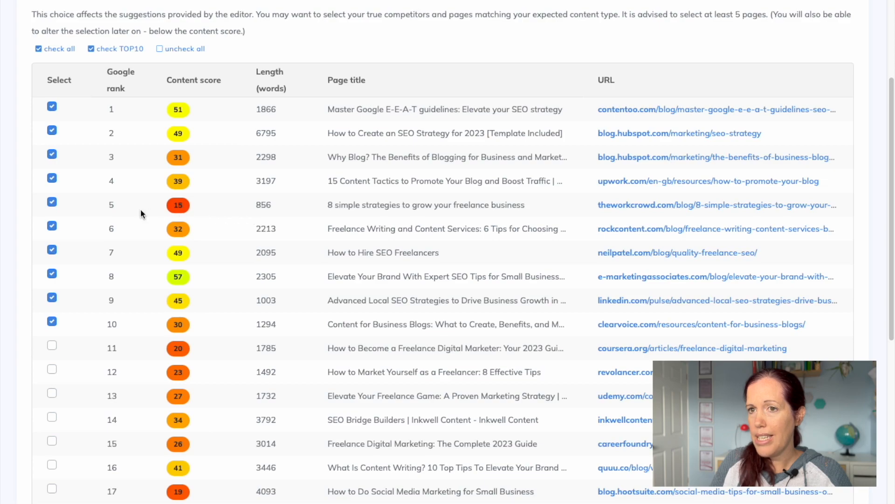
# - Replace the competitor ranked 5 with the one ranked 16 in the reference selection and continue to the content editor
pyautogui.click(52, 202)
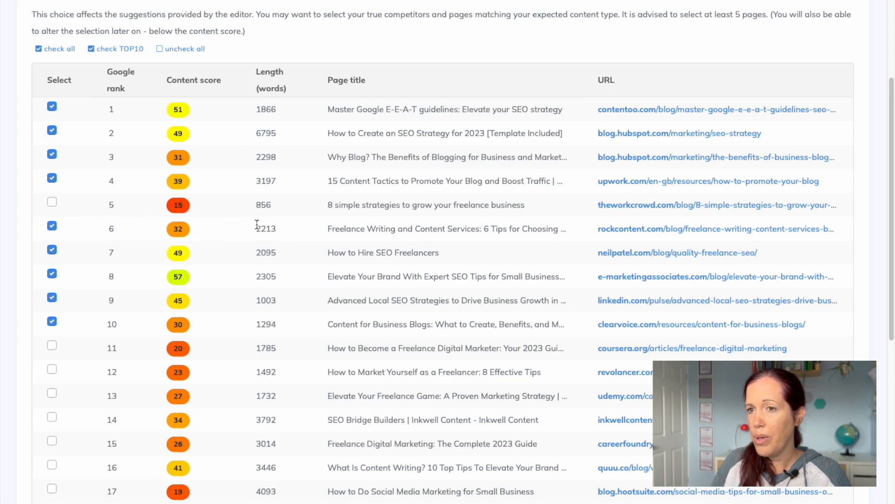
pyautogui.scroll(-4, 257, 224)
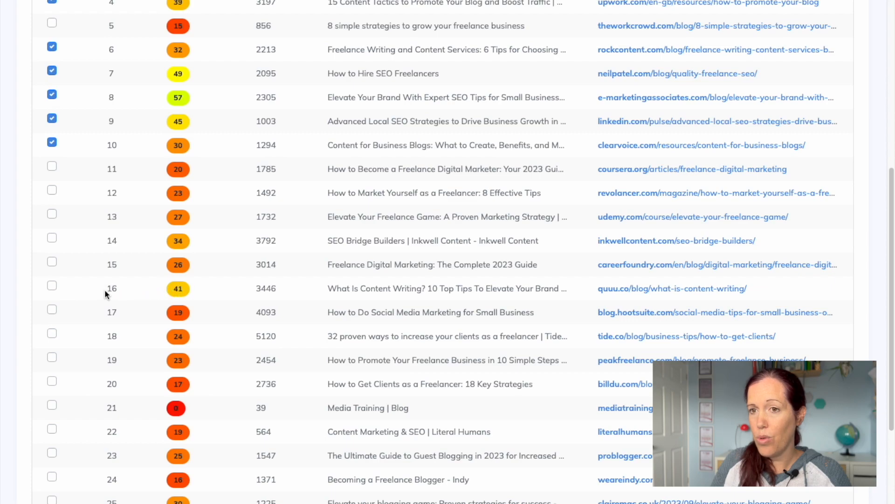
pyautogui.click(52, 286)
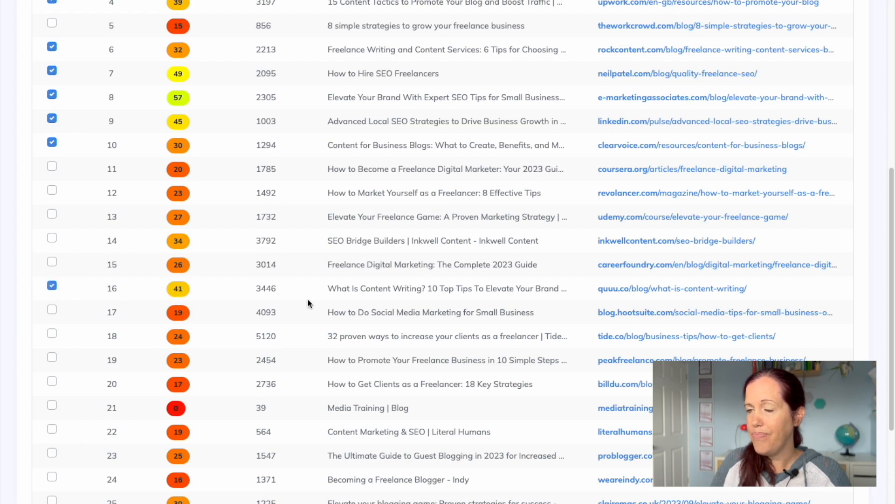
pyautogui.scroll(5, 307, 303)
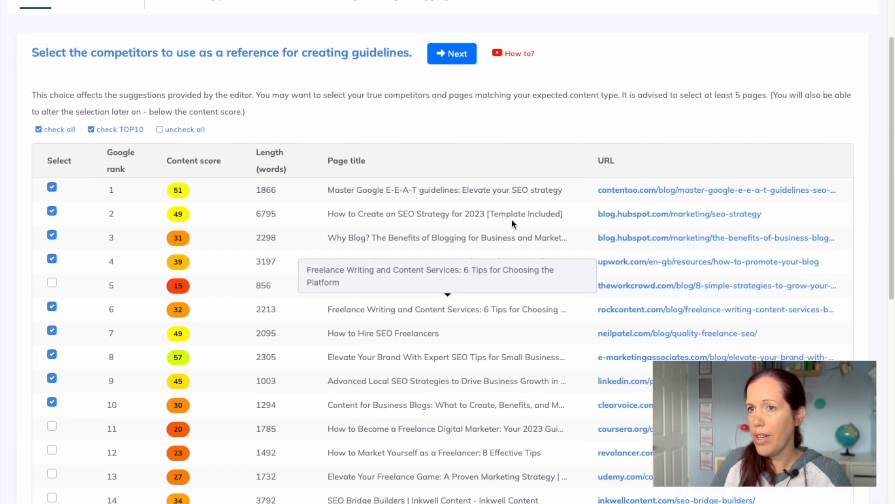
pyautogui.scroll(2, 423, 113)
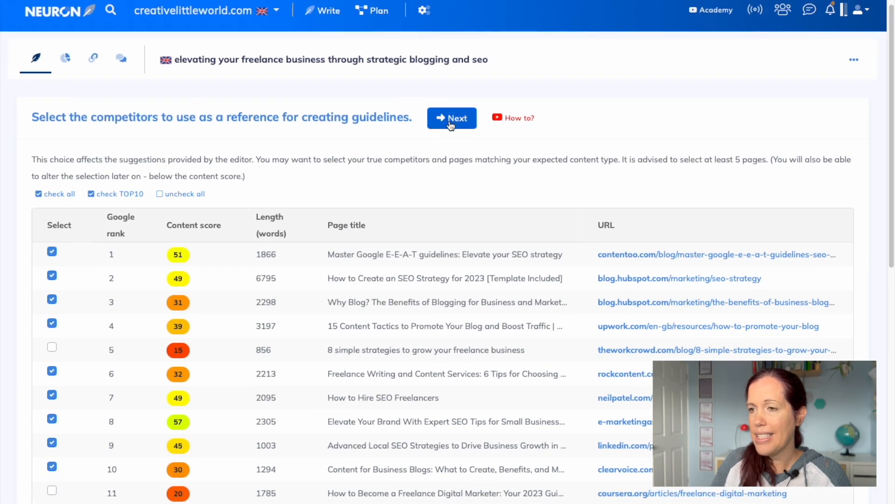
pyautogui.click(450, 122)
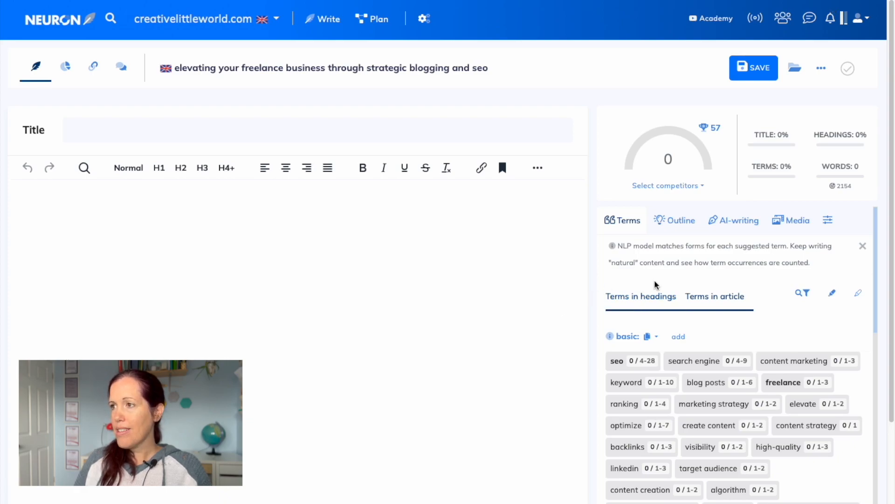
# - Check the content score area, and look through the competitors' article headings in the outline suggestions
pyautogui.moveTo(677, 137)
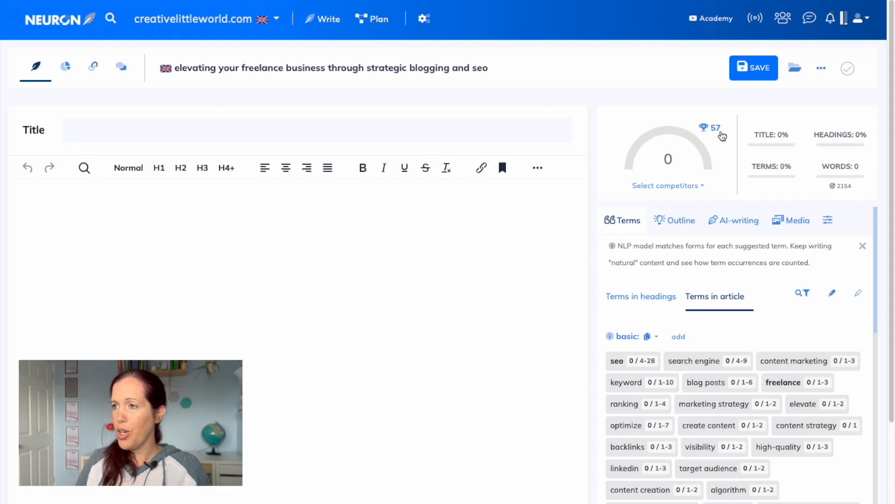
pyautogui.moveTo(719, 134)
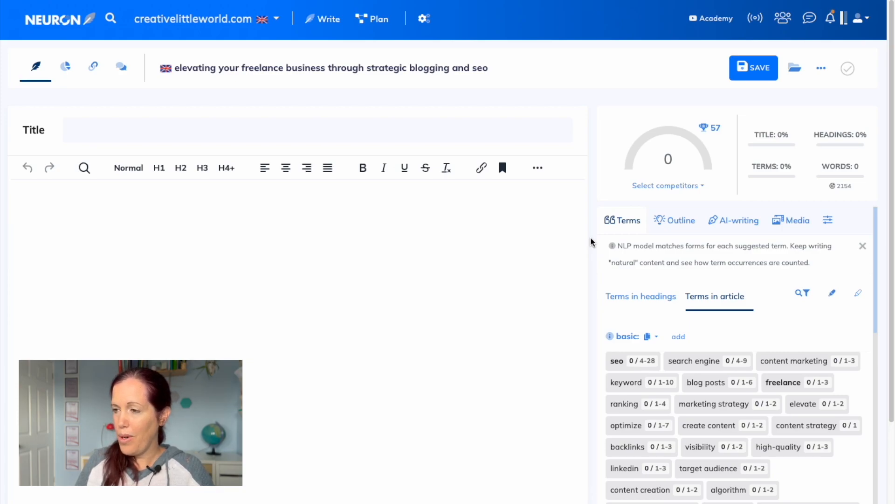
pyautogui.scroll(-1, 591, 241)
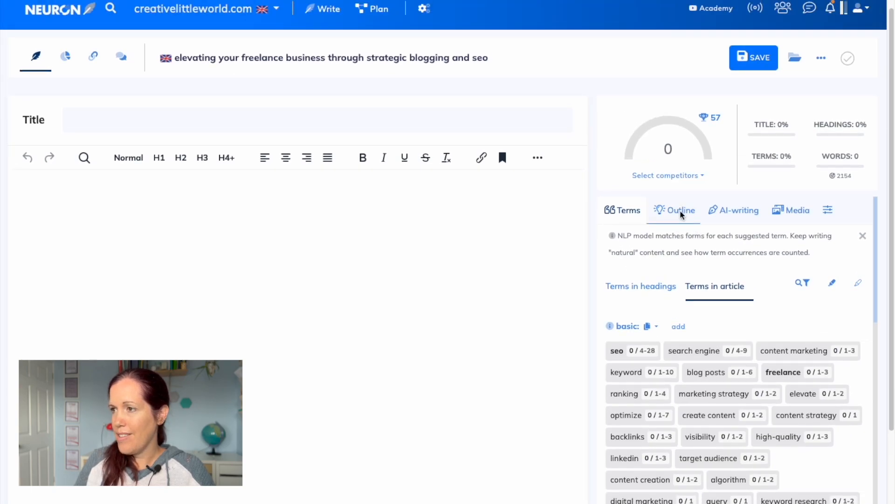
pyautogui.click(680, 212)
pyautogui.click(712, 239)
pyautogui.scroll(-3, 711, 241)
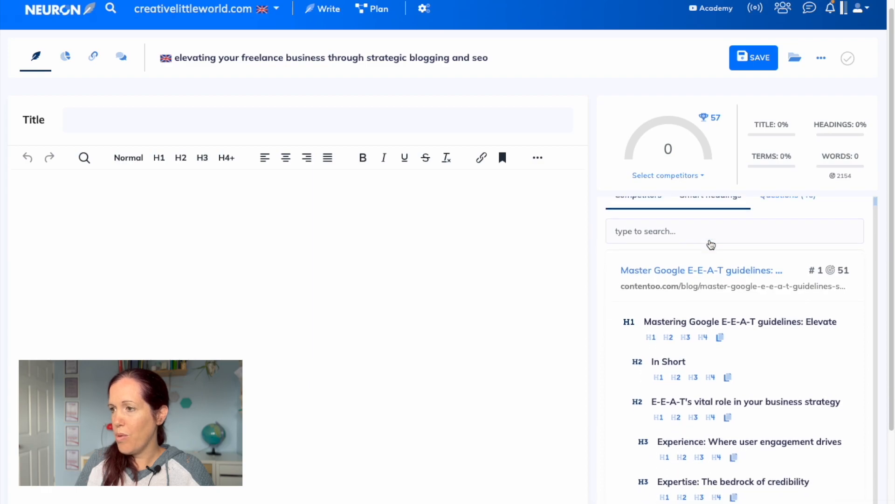
pyautogui.scroll(-3, 700, 373)
pyautogui.scroll(-20, 707, 373)
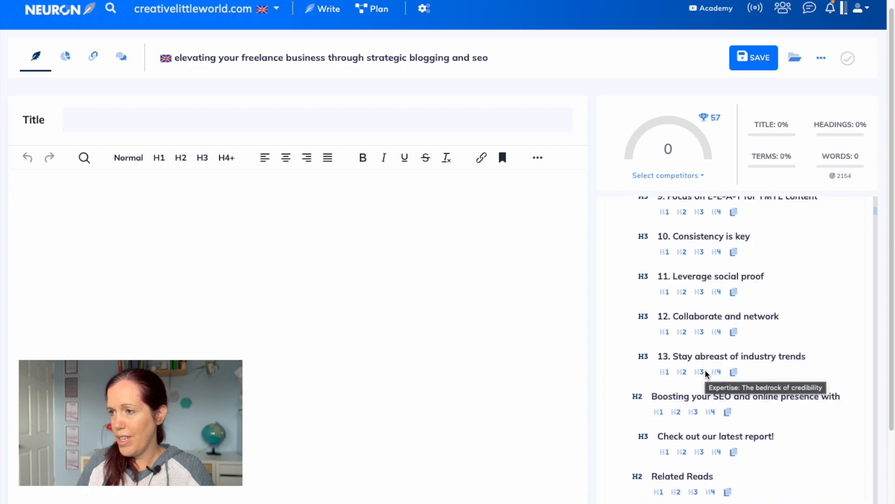
pyautogui.scroll(20, 707, 373)
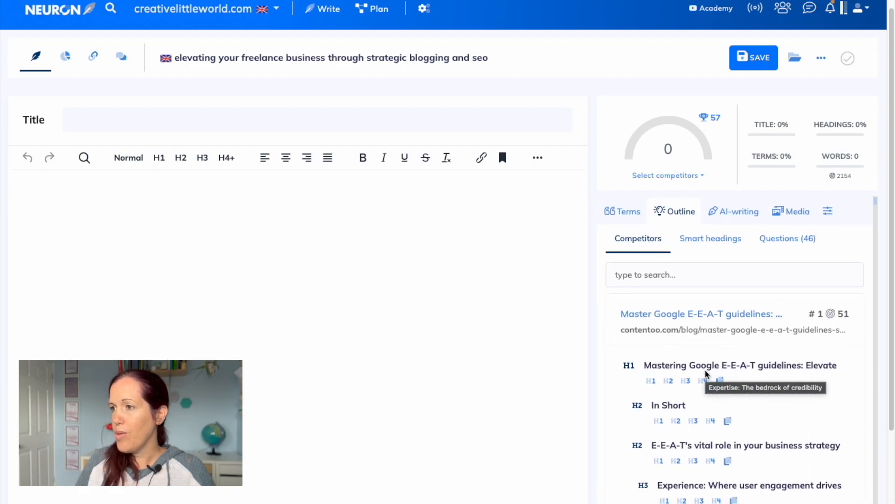
# - Review the smart H2 heading suggestions and the list of related questions for the outline
pyautogui.click(700, 243)
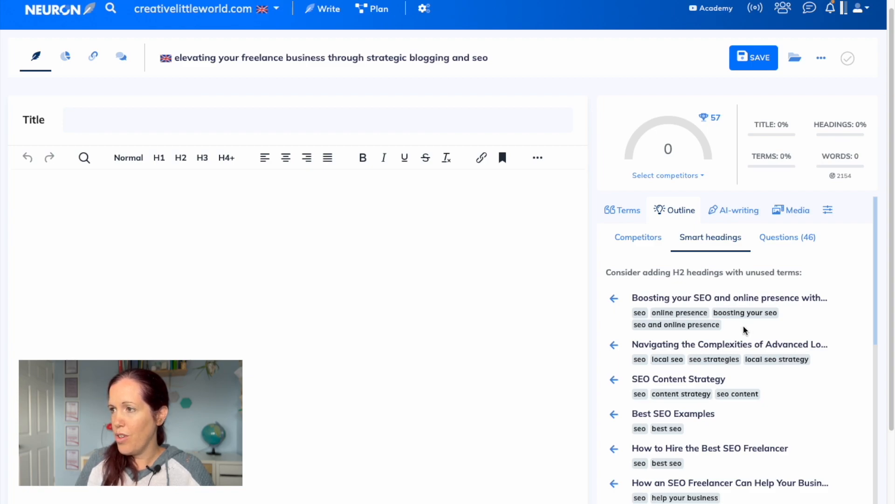
pyautogui.click(794, 238)
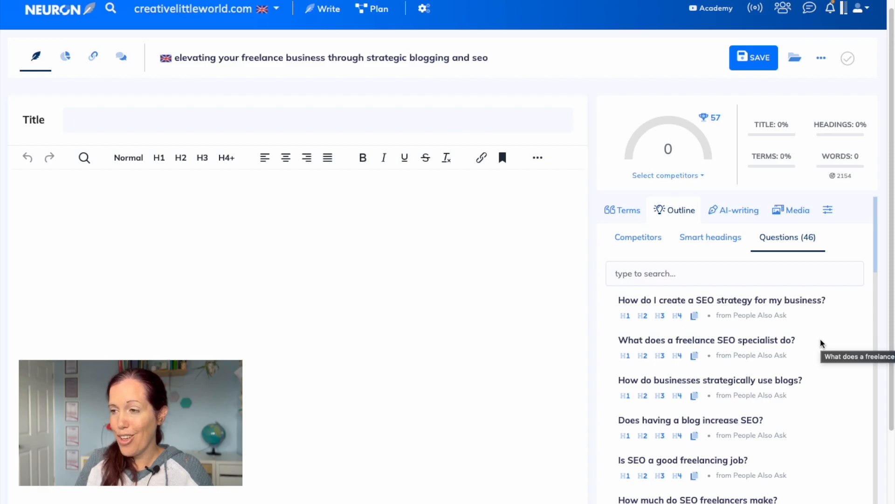
pyautogui.scroll(-3, 822, 343)
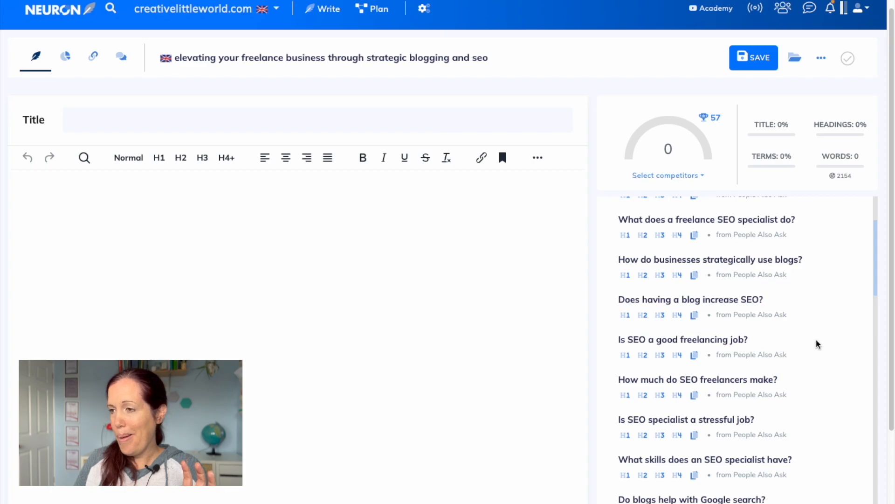
pyautogui.scroll(3, 802, 344)
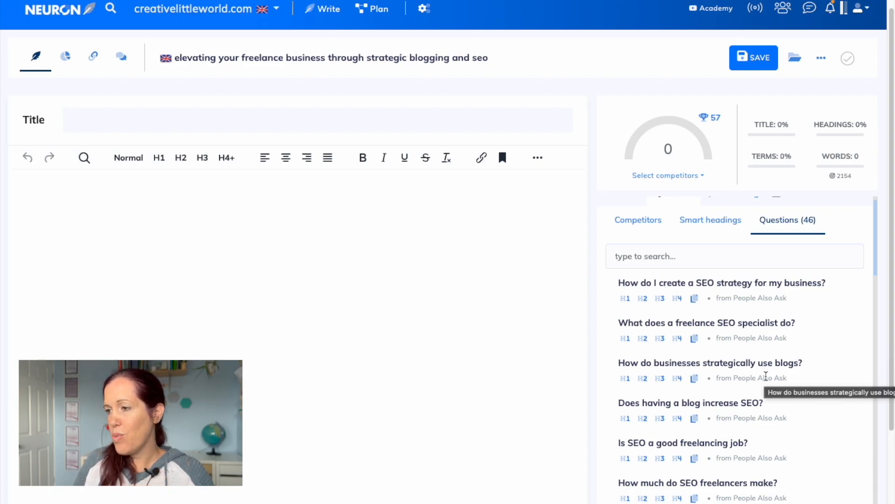
pyautogui.scroll(-8, 766, 376)
pyautogui.scroll(-5, 765, 376)
pyautogui.scroll(12, 766, 376)
# - Examine the recommended H1 and H2 terms for the article's headings
pyautogui.click(638, 237)
pyautogui.click(630, 214)
pyautogui.click(638, 287)
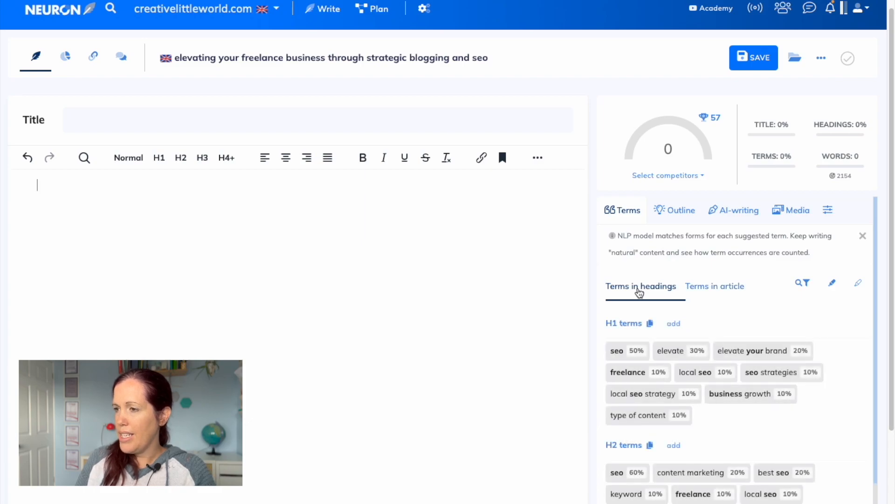
pyautogui.scroll(-1, 694, 304)
pyautogui.scroll(1, 693, 307)
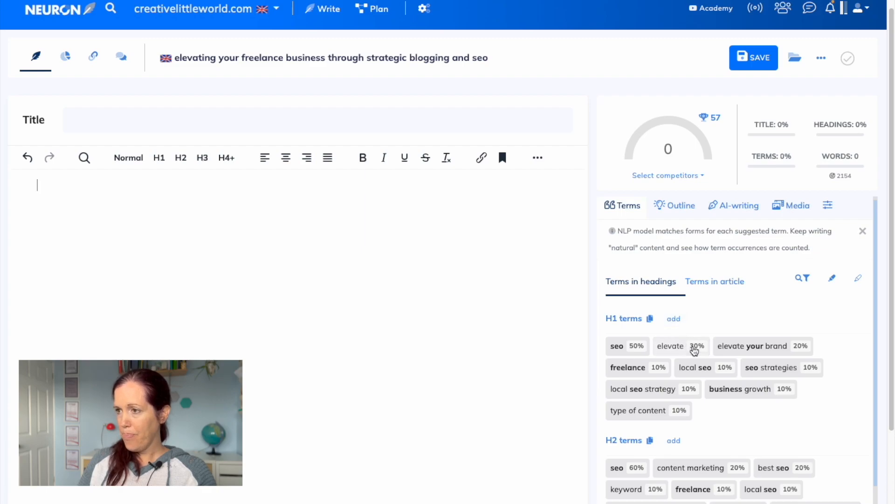
pyautogui.scroll(-2, 696, 350)
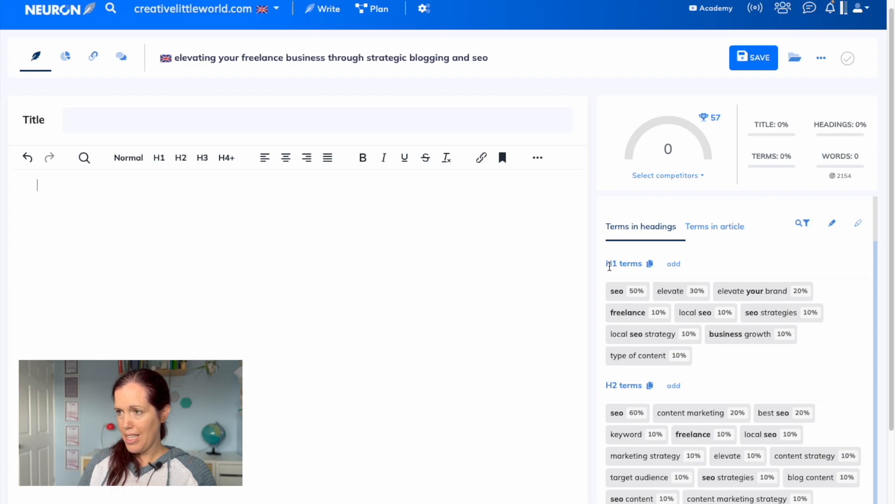
pyautogui.scroll(-1, 619, 262)
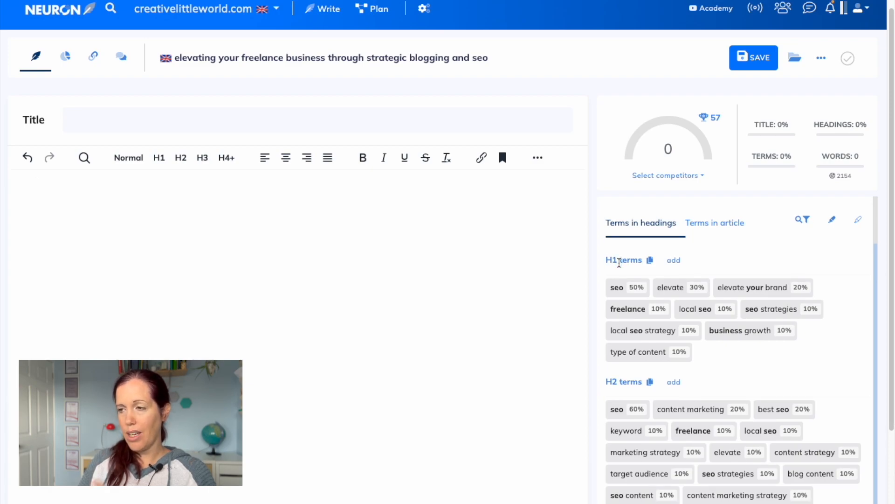
pyautogui.scroll(-1, 620, 263)
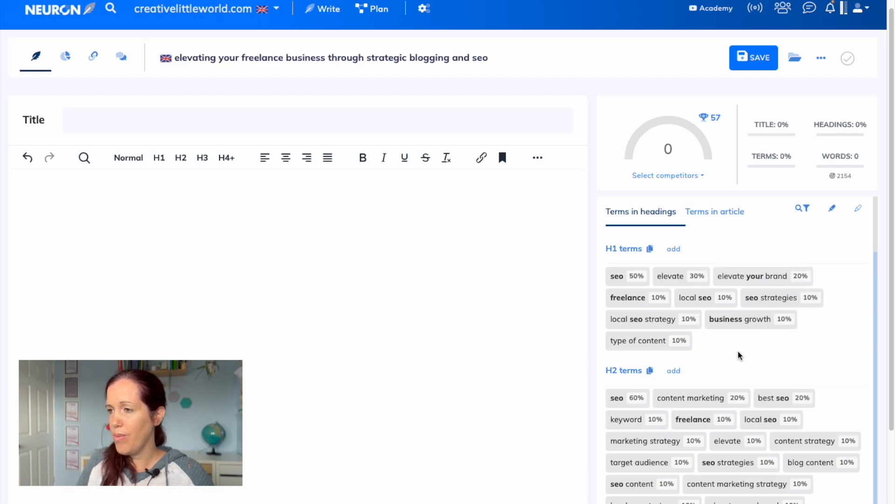
# - Copy the query title into the article body and capitalise its first letter: "Elevating your freelance business through strategic blogging and seo"
pyautogui.scroll(1, 740, 354)
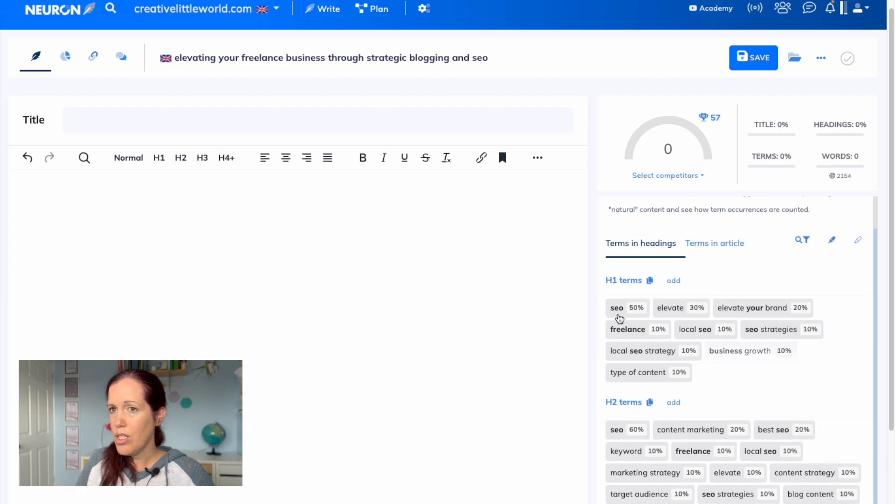
pyautogui.moveTo(488, 57); pyautogui.dragTo(176, 56)
pyautogui.hotkey('ctrl', 'c')
pyautogui.click(204, 190)
pyautogui.hotkey('ctrl', 'v')
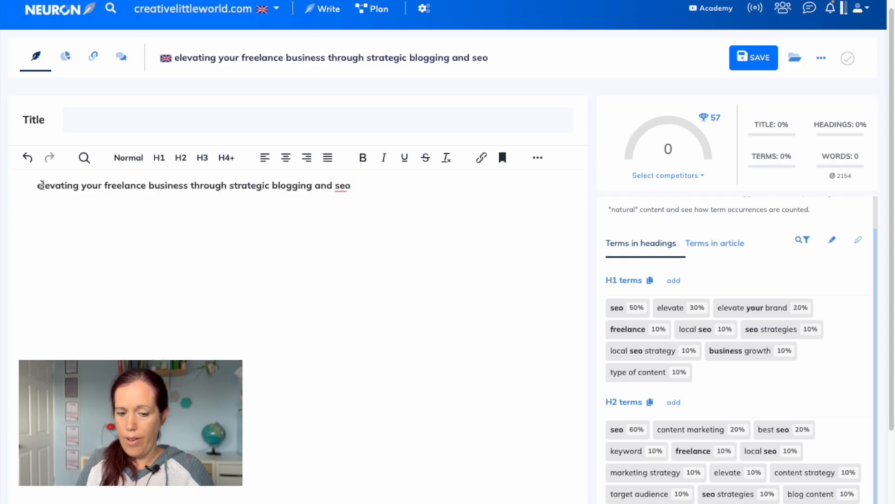
pyautogui.click(41, 185)
pyautogui.press('BackSpace')
pyautogui.write('E')
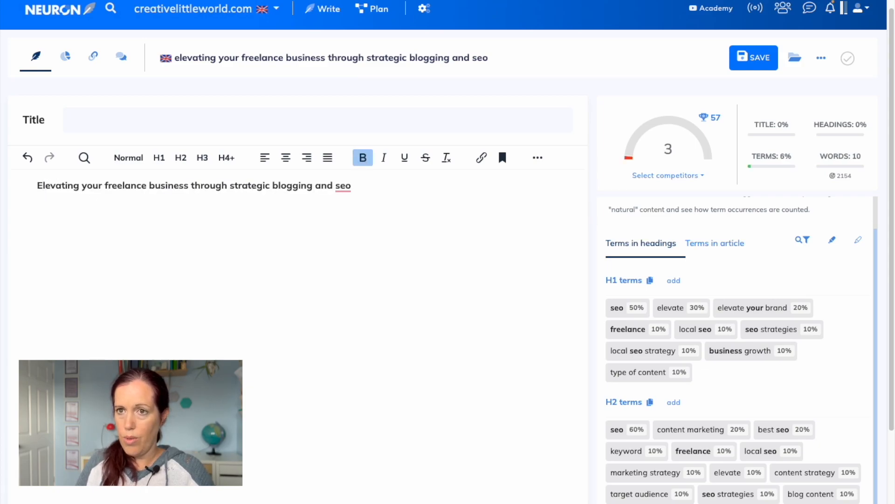
# - Format the article's opening line as an H1 heading and correct "seo" to "SEO"
pyautogui.moveTo(34, 185); pyautogui.dragTo(371, 177)
pyautogui.click(159, 155)
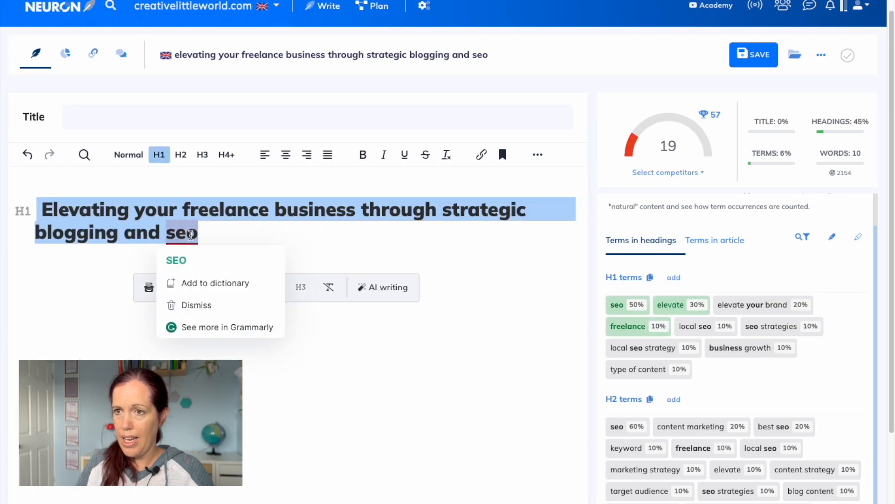
pyautogui.click(190, 235)
pyautogui.click(197, 235)
pyautogui.click(180, 236)
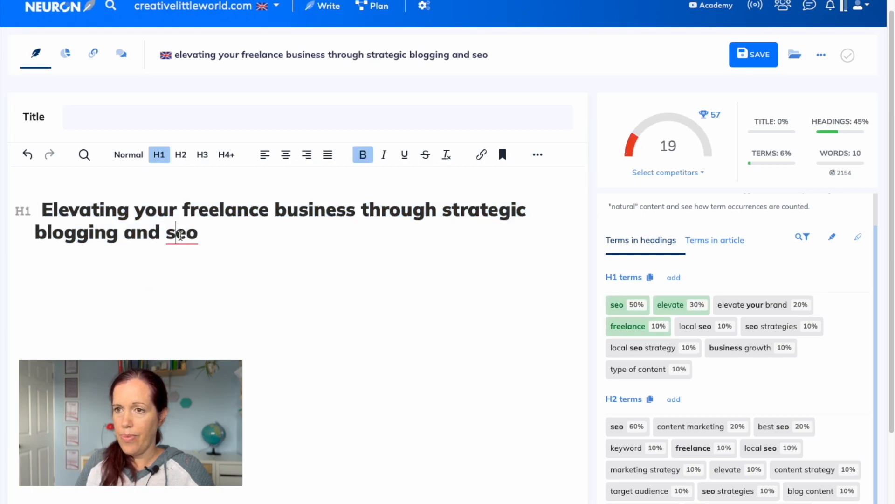
pyautogui.click(187, 236)
pyautogui.click(176, 271)
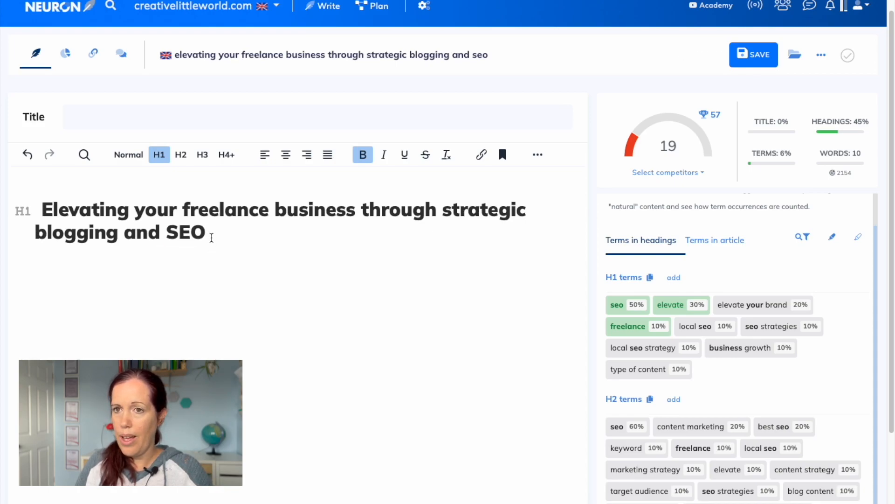
# - Add the word "strategies" to the end of the H1 heading, after "SEO"
pyautogui.moveTo(31, 207); pyautogui.dragTo(219, 226)
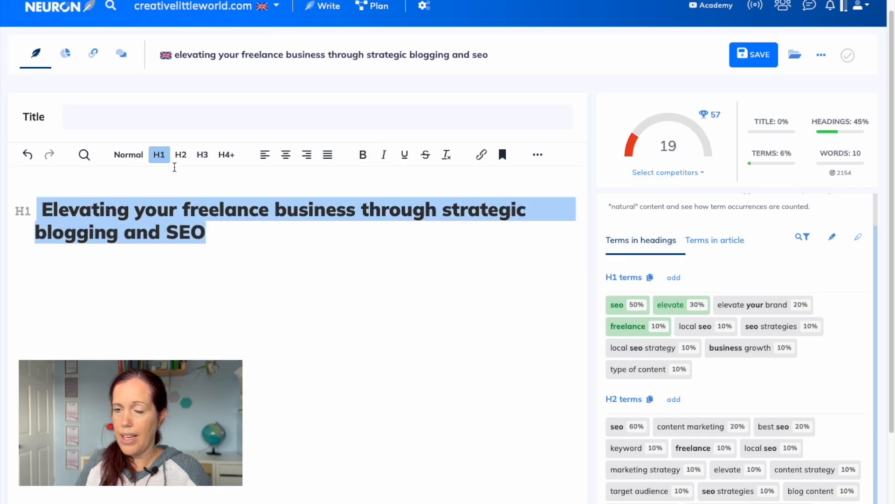
pyautogui.click(224, 234)
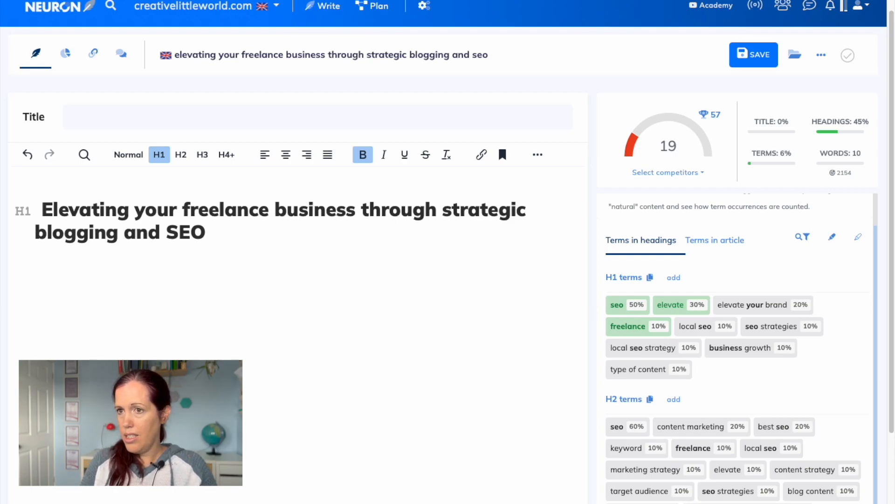
pyautogui.write('strategies')
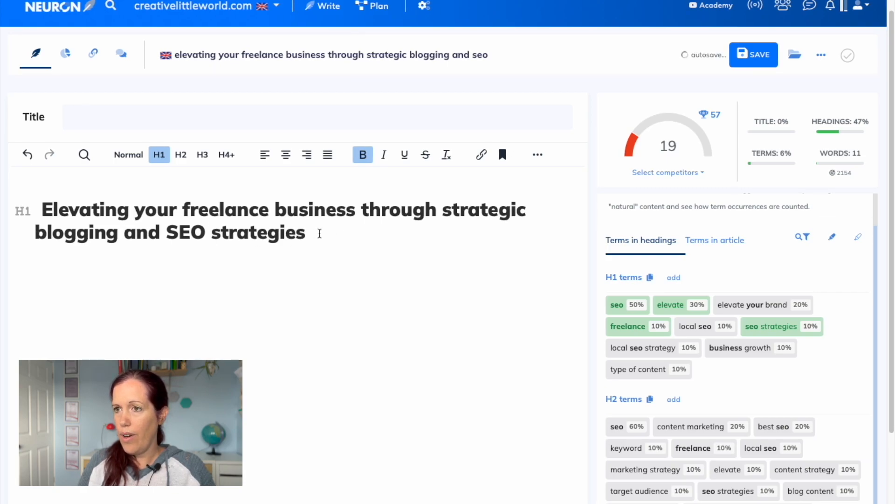
# - Copy the full H1 heading into the article's meta title
pyautogui.moveTo(311, 233); pyautogui.dragTo(43, 200)
pyautogui.click(102, 116)
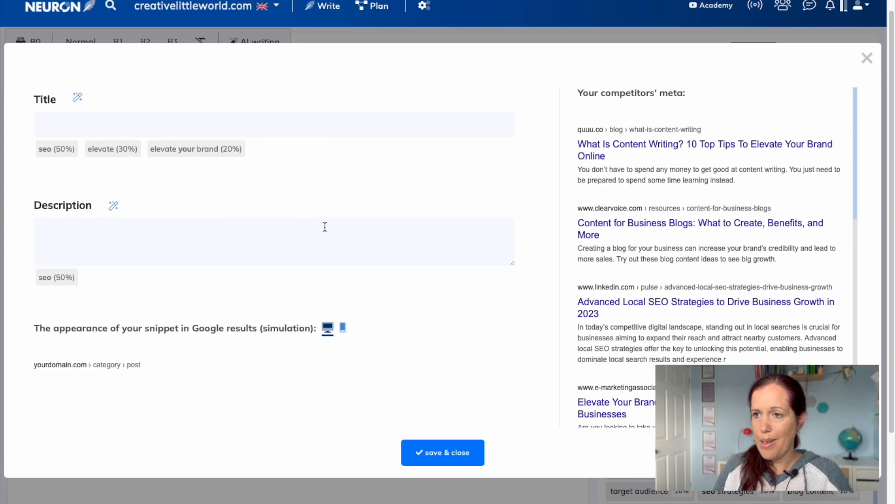
pyautogui.hotkey('ctrl', 'v')
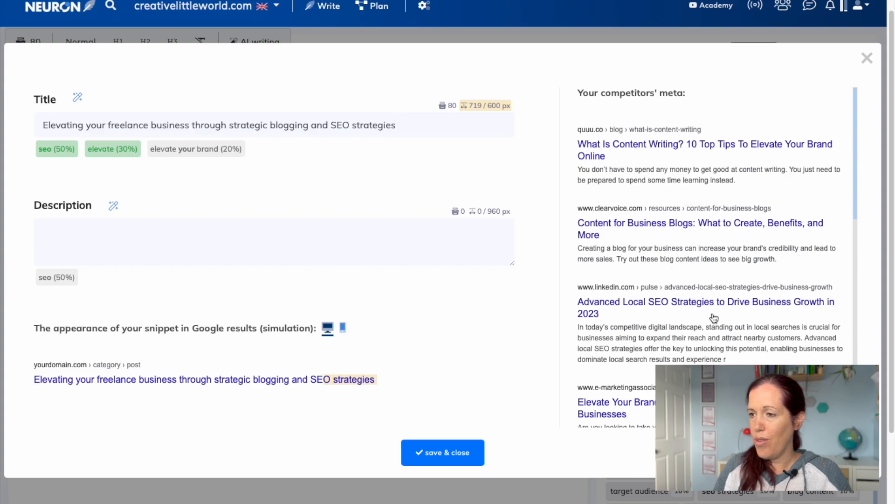
# - Add and save the meta description "Discover the transformative power of SEO in blogging and how it can amplify your freelance business's online visibility, credibility, and client engagement."
pyautogui.scroll(-5, 689, 345)
pyautogui.scroll(4, 689, 345)
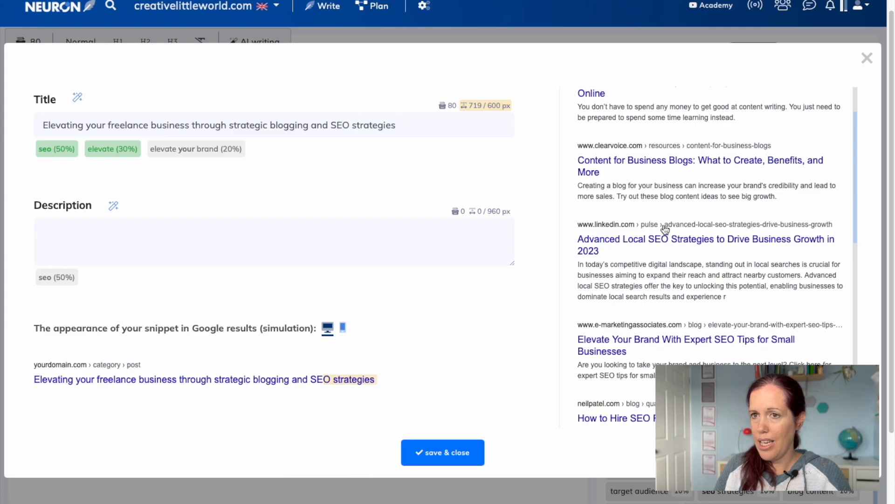
pyautogui.scroll(1, 665, 228)
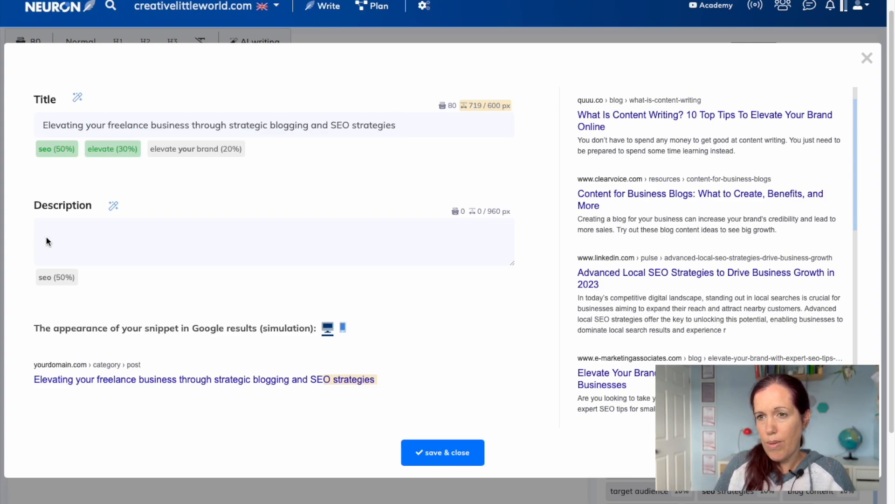
pyautogui.click(112, 237)
pyautogui.hotkey('ctrl', 'v')
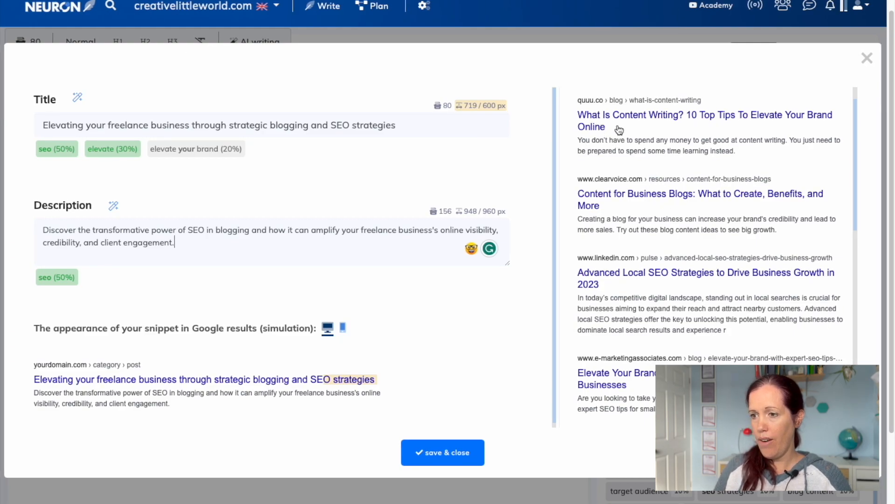
pyautogui.click(456, 452)
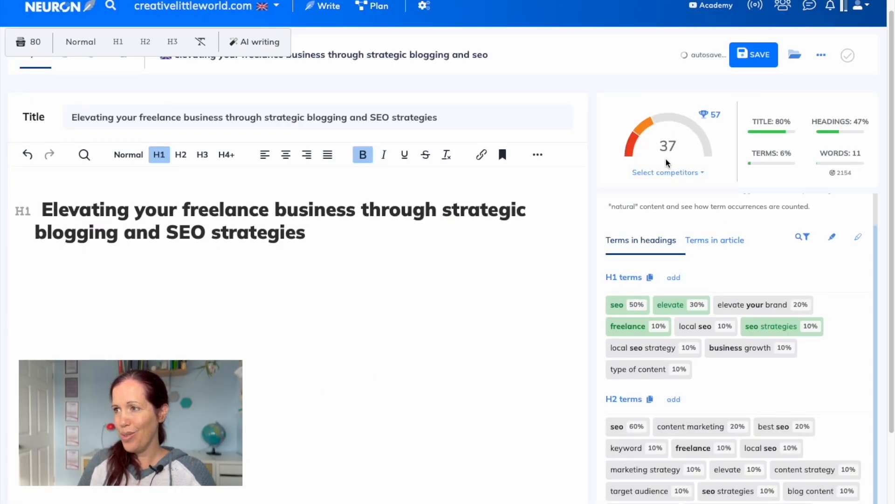
# - Check the updated content score and start a new line below the H1 heading
pyautogui.moveTo(684, 124)
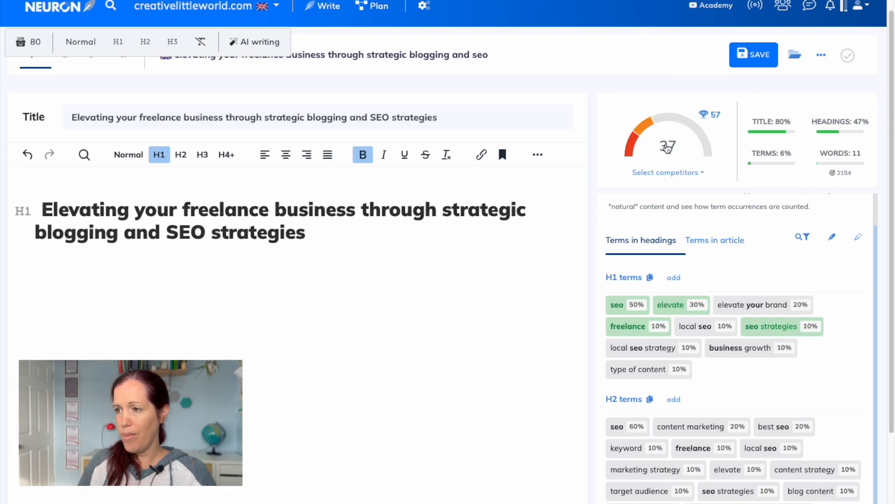
pyautogui.click(239, 301)
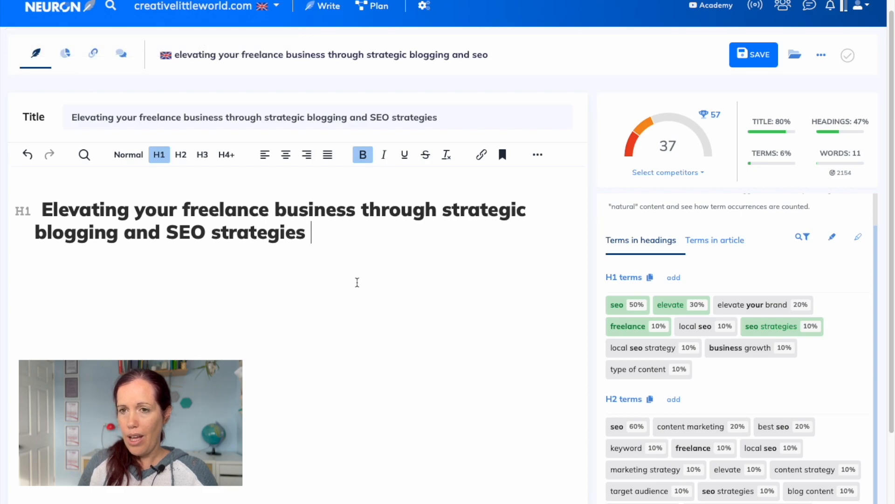
pyautogui.press('Return')
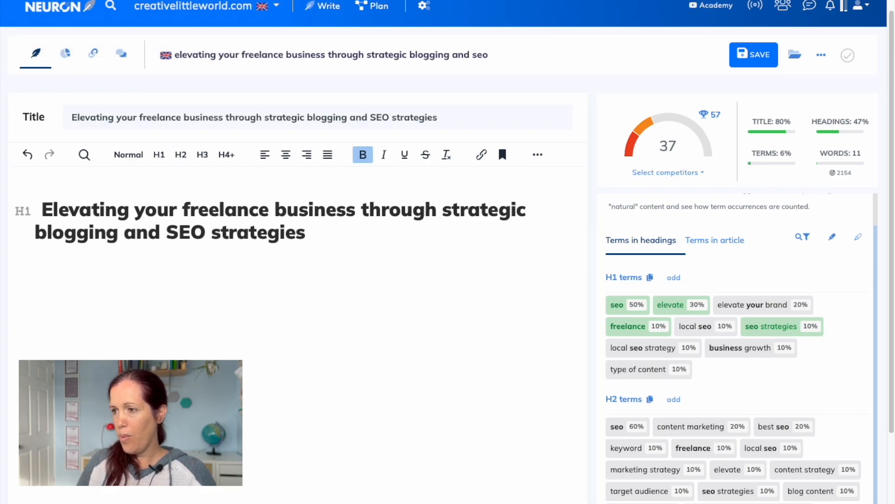
# - Look through the recommended H2 terms and compare them with the H1 terms used so far
pyautogui.scroll(-2, 798, 367)
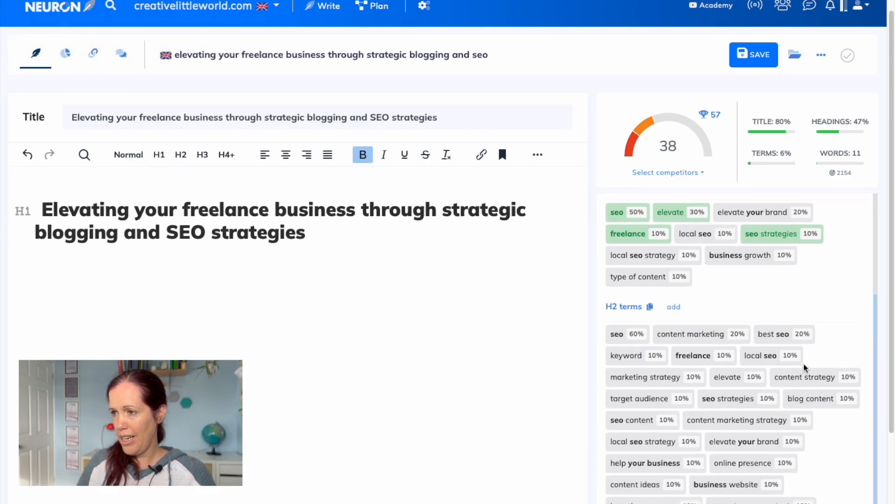
pyautogui.scroll(-2, 803, 367)
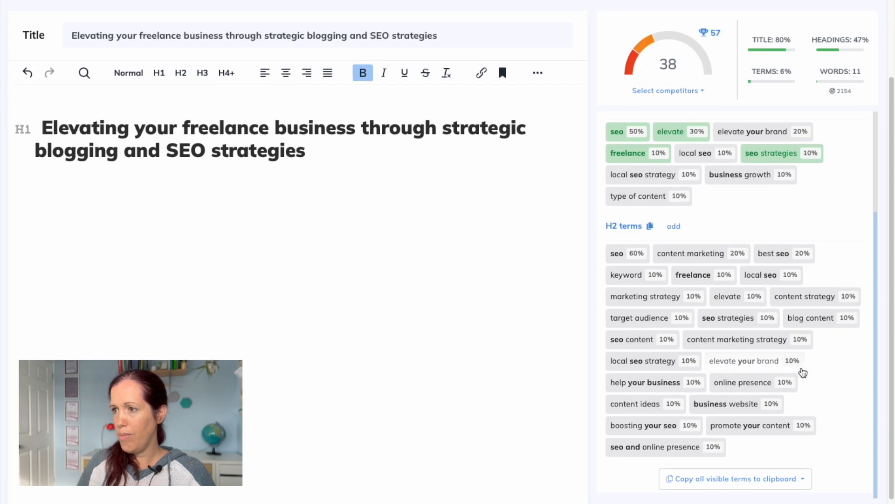
pyautogui.scroll(1, 802, 372)
pyautogui.scroll(-1, 802, 372)
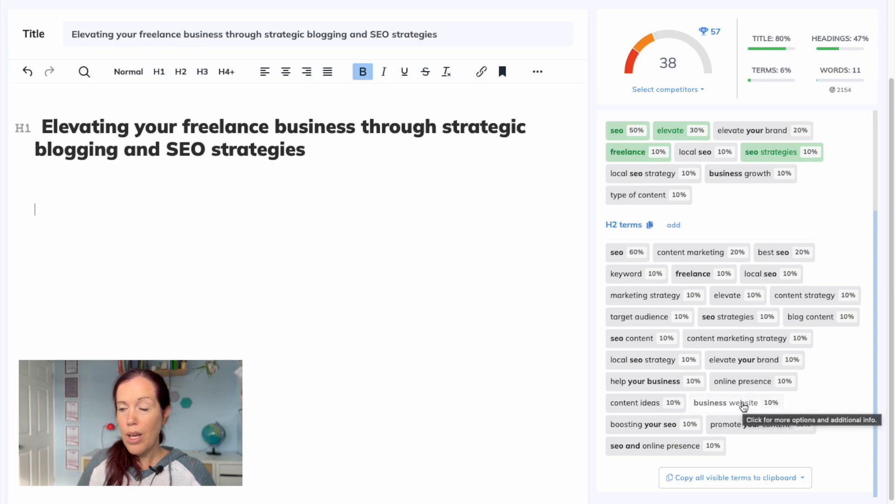
pyautogui.scroll(3, 744, 407)
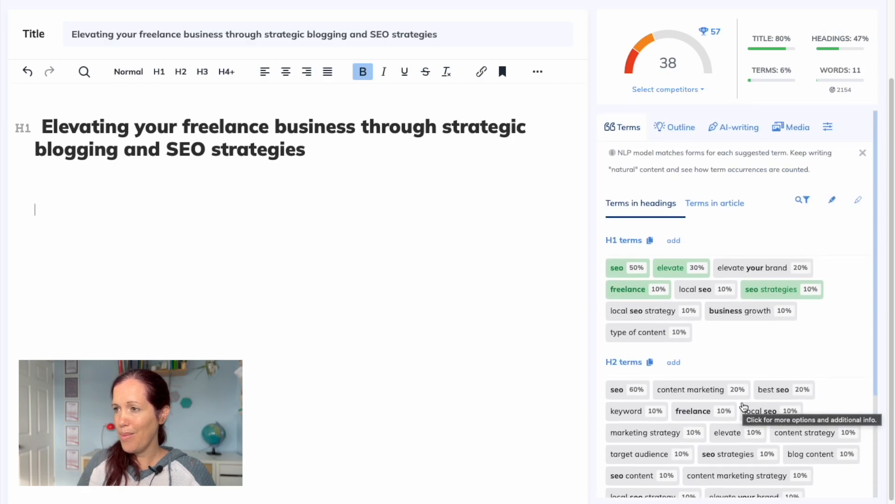
pyautogui.scroll(-2, 743, 407)
pyautogui.scroll(-1, 744, 406)
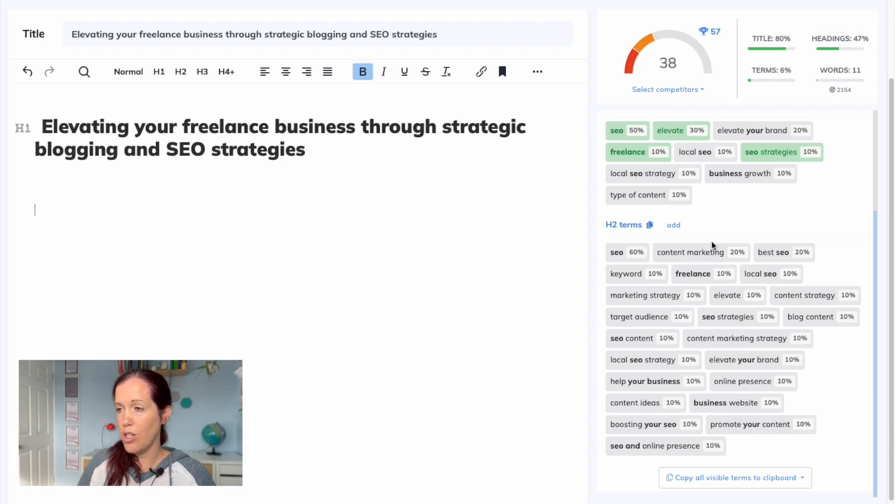
pyautogui.scroll(3, 714, 246)
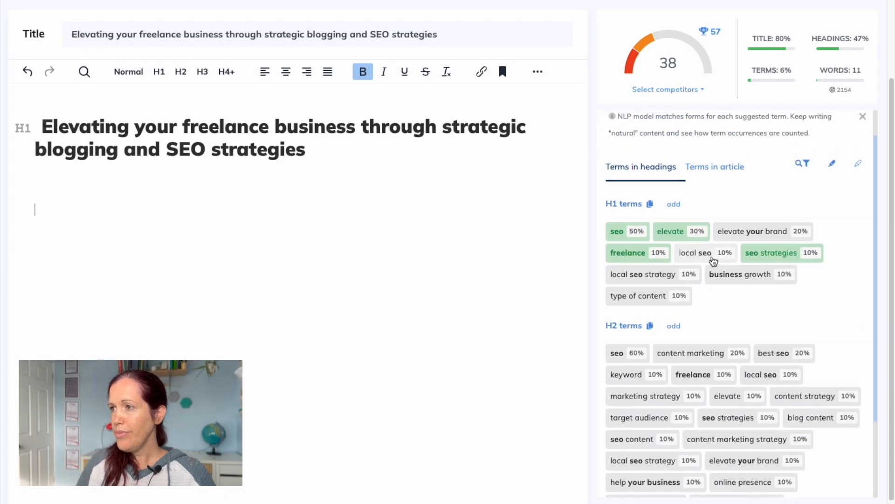
# - Review the basic and extended terms recommended for use in the article text
pyautogui.click(716, 168)
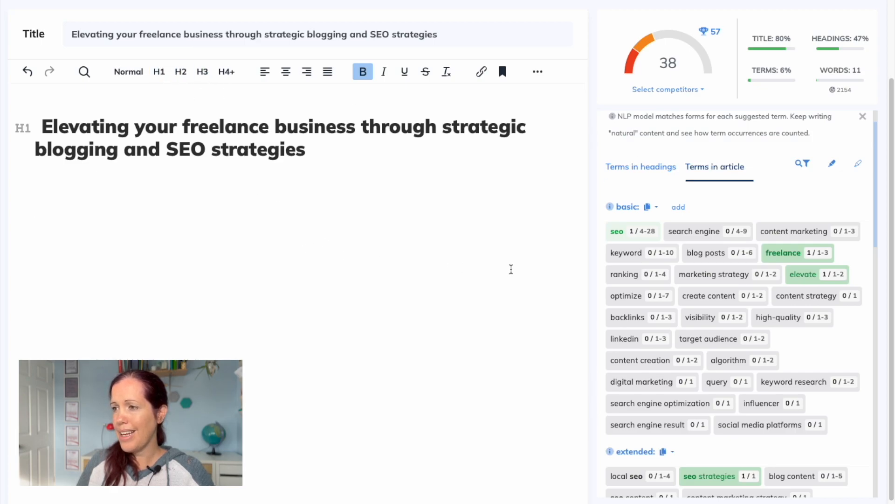
pyautogui.scroll(-1, 850, 331)
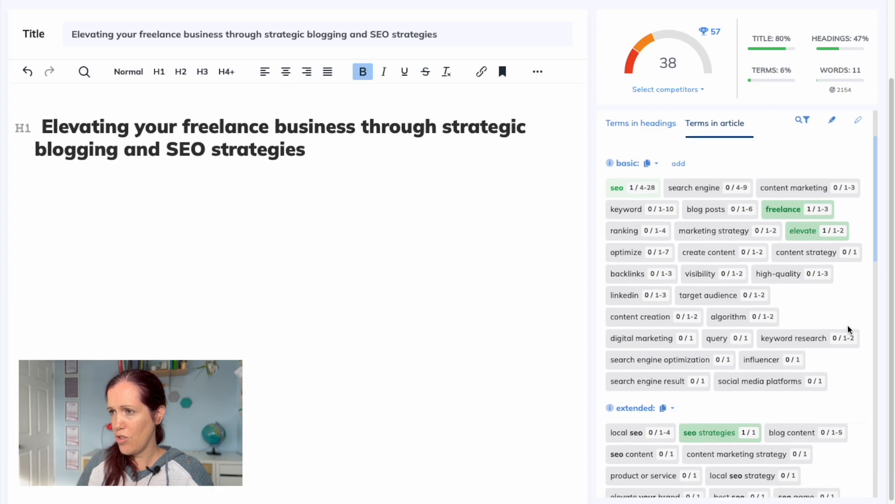
pyautogui.scroll(2, 850, 330)
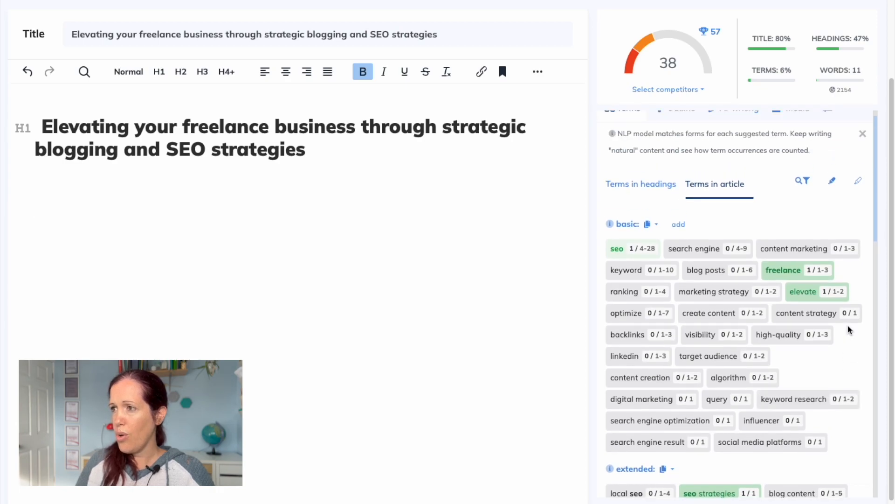
# - Insert the related question "How do I create a SEO strategy for my business?" as an H2 heading, followed by a new line
pyautogui.click(684, 125)
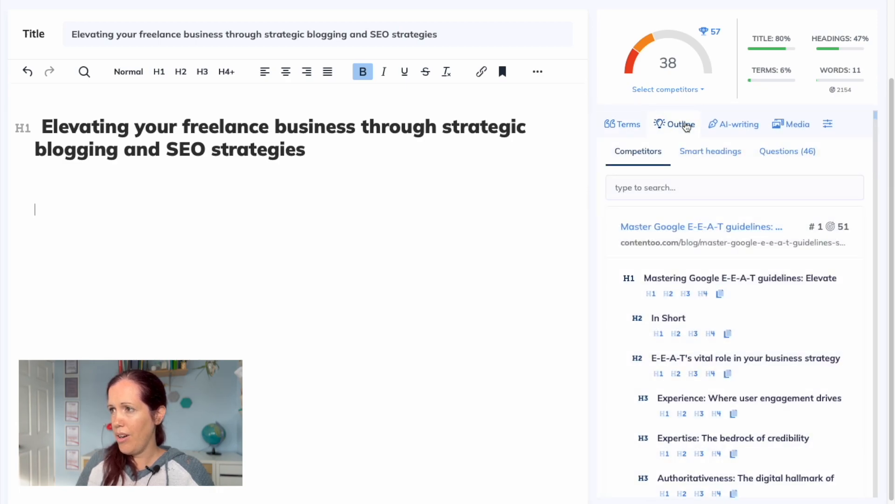
pyautogui.click(786, 152)
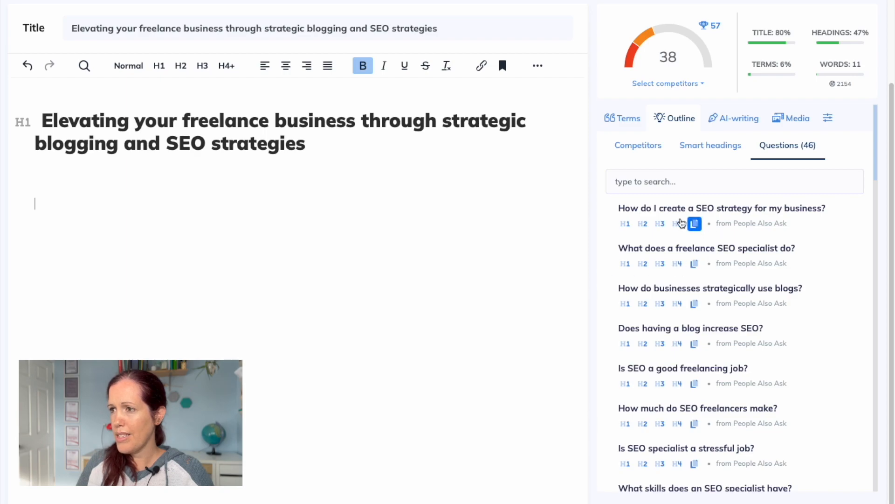
pyautogui.click(642, 225)
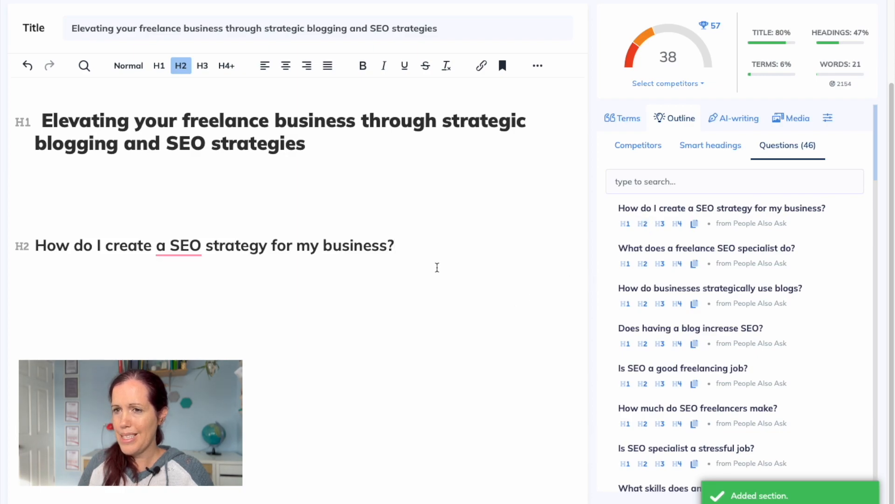
pyautogui.press('Return')
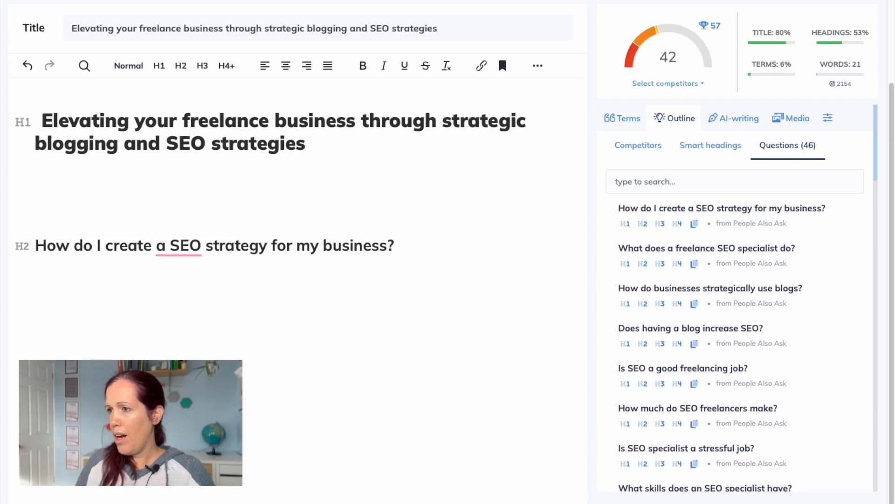
# - Insert the related question "Does having a blog increase SEO?" as the second H2 heading
pyautogui.scroll(-2, 776, 336)
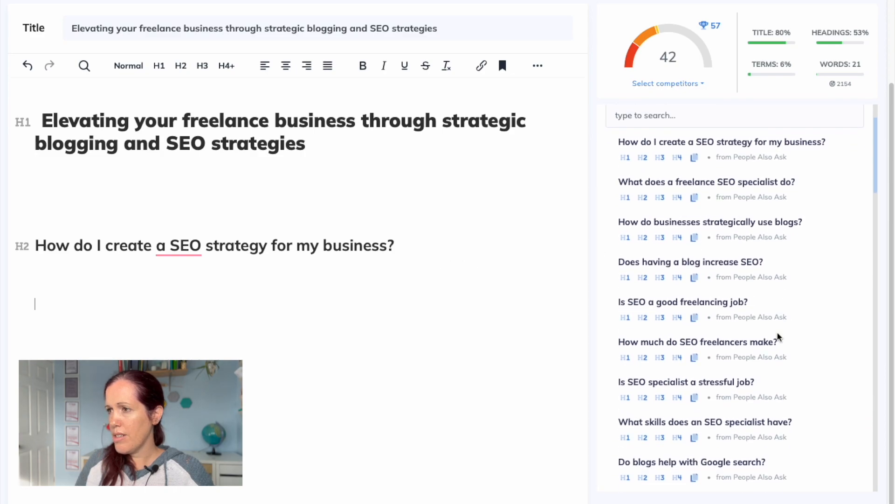
pyautogui.scroll(-1, 778, 337)
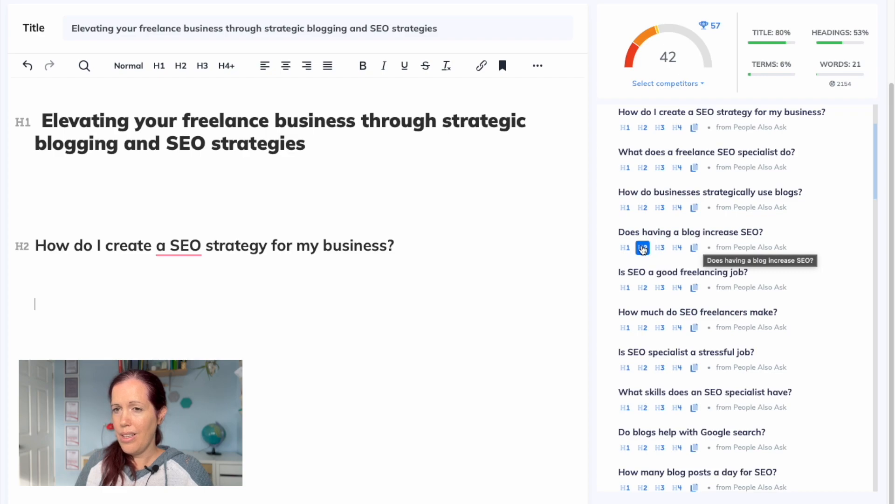
pyautogui.click(643, 248)
# - Insert the suggested smart heading "What Is Content Writing? 10 Top Tips To Elevate Your Brand Online" as the third H2 heading
pyautogui.scroll(-1, 384, 366)
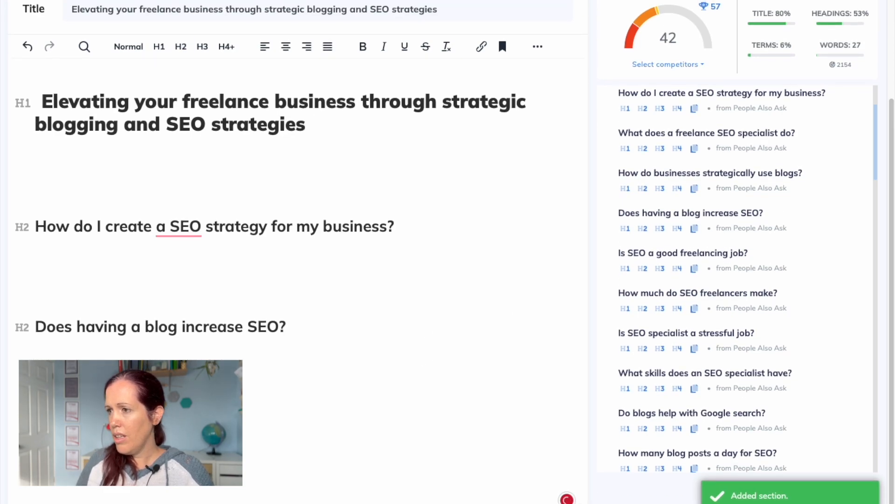
pyautogui.click(700, 125)
pyautogui.scroll(-2, 759, 310)
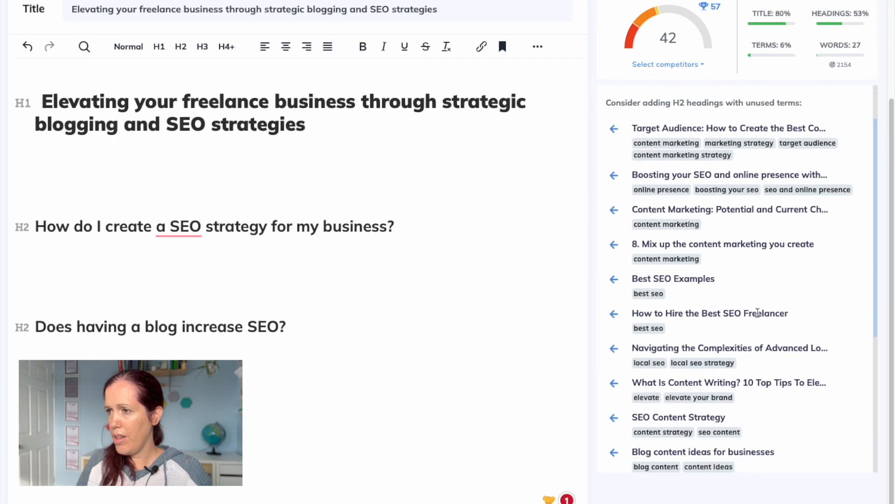
pyautogui.scroll(-1, 758, 313)
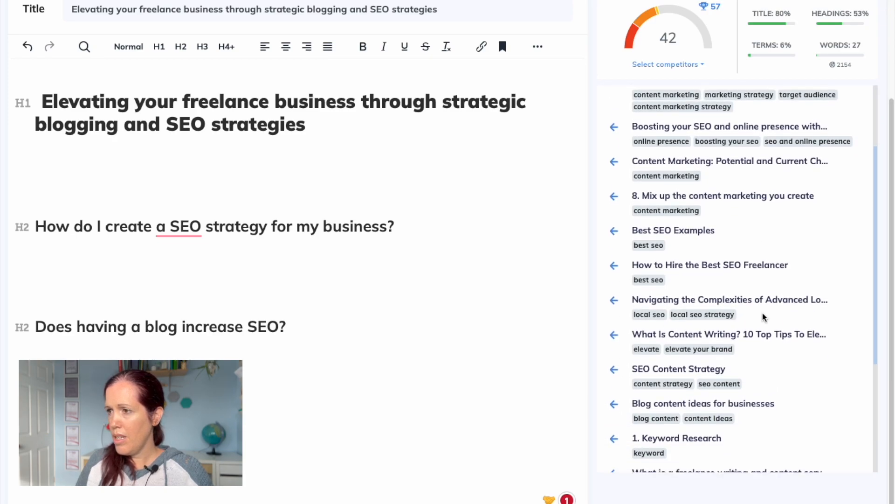
pyautogui.scroll(-1, 761, 315)
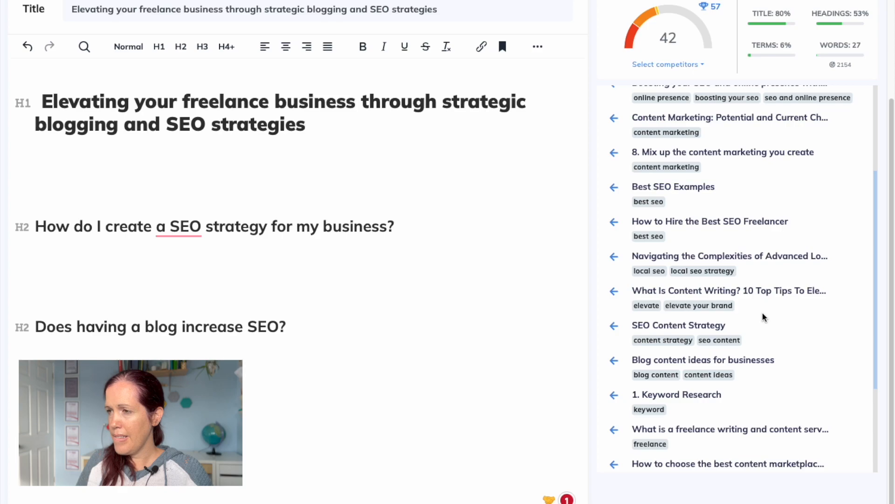
pyautogui.scroll(-2, 764, 316)
pyautogui.click(614, 224)
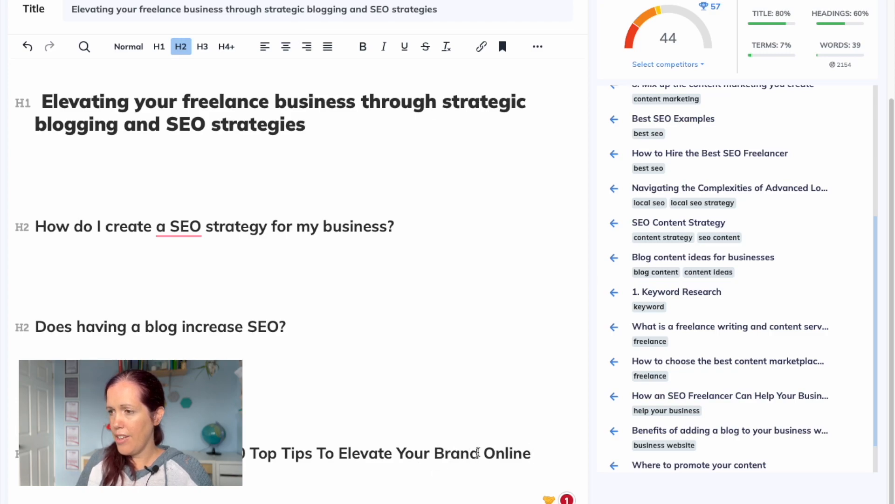
# - Add a new line and insert the suggested heading "Where to promote your content" as the fourth H2 heading
pyautogui.scroll(-1, 797, 315)
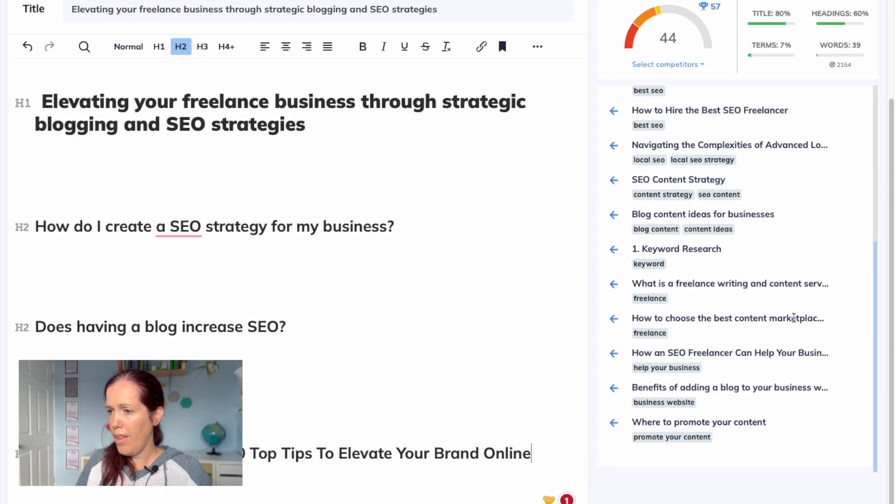
pyautogui.press('Return')
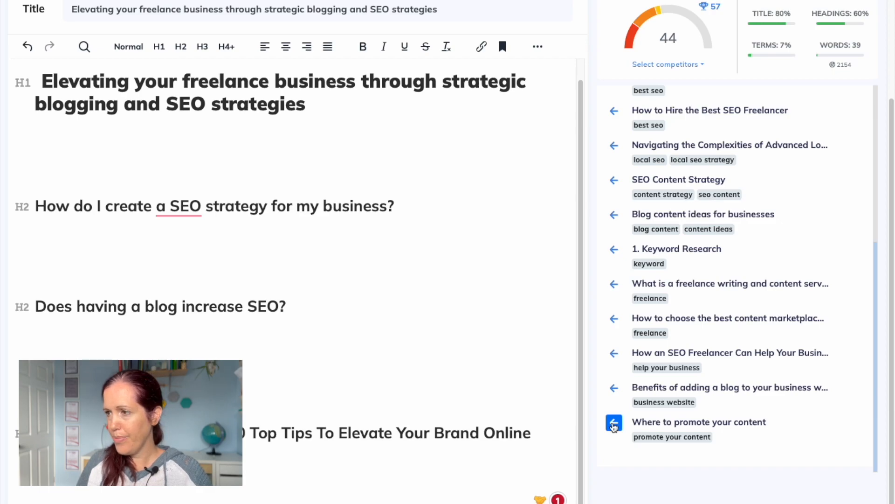
pyautogui.click(614, 424)
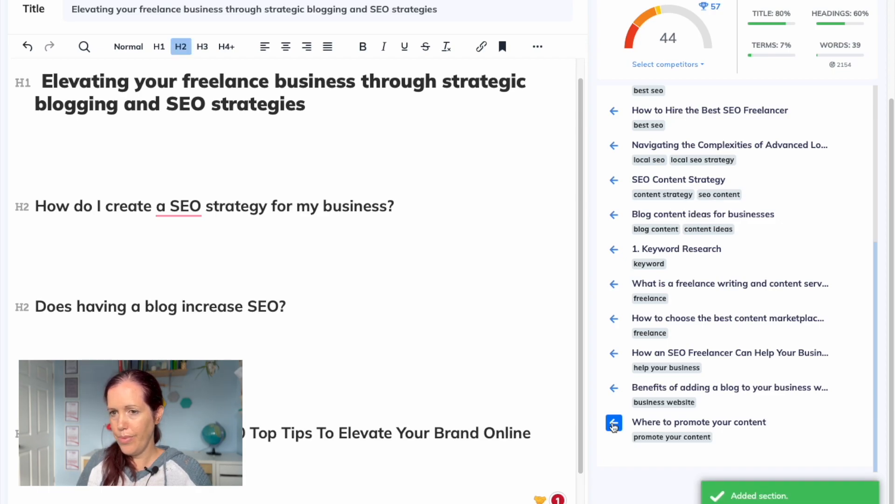
pyautogui.scroll(-1, 414, 383)
pyautogui.scroll(1, 415, 381)
pyautogui.scroll(-1, 414, 381)
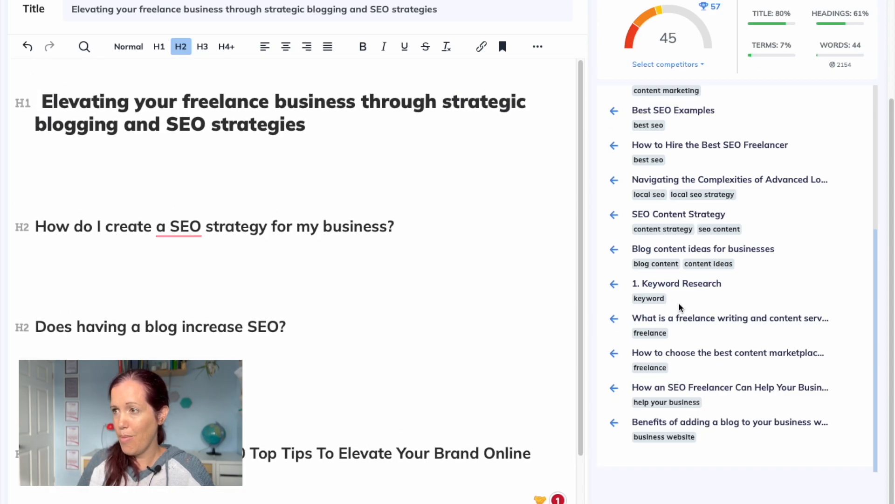
# - Look through the competitors' article outlines for further heading ideas
pyautogui.scroll(5, 678, 302)
pyautogui.click(631, 130)
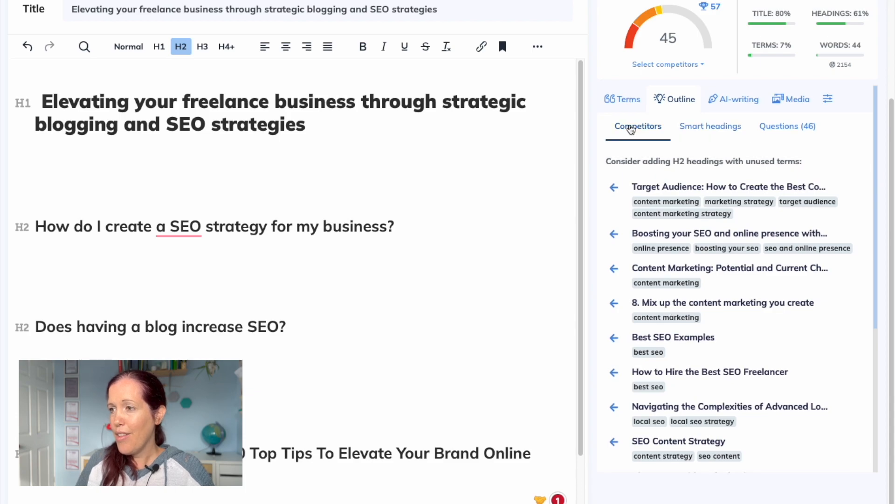
pyautogui.scroll(-5, 699, 320)
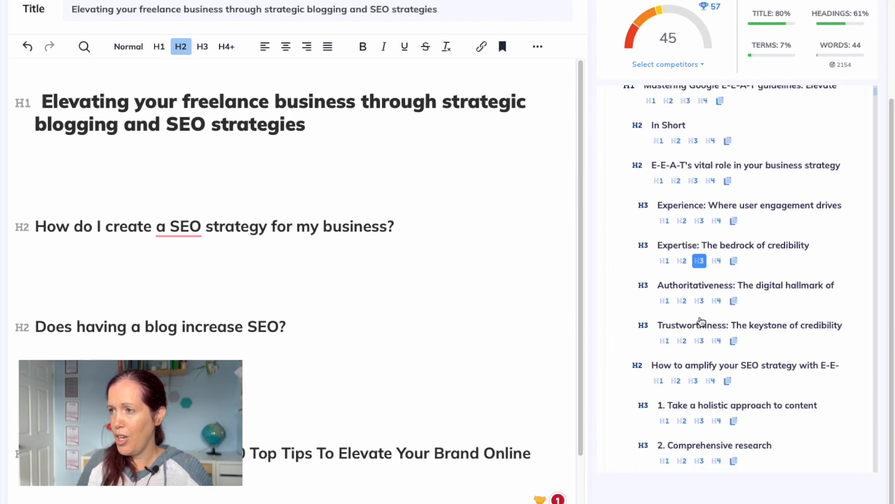
pyautogui.scroll(-8, 701, 321)
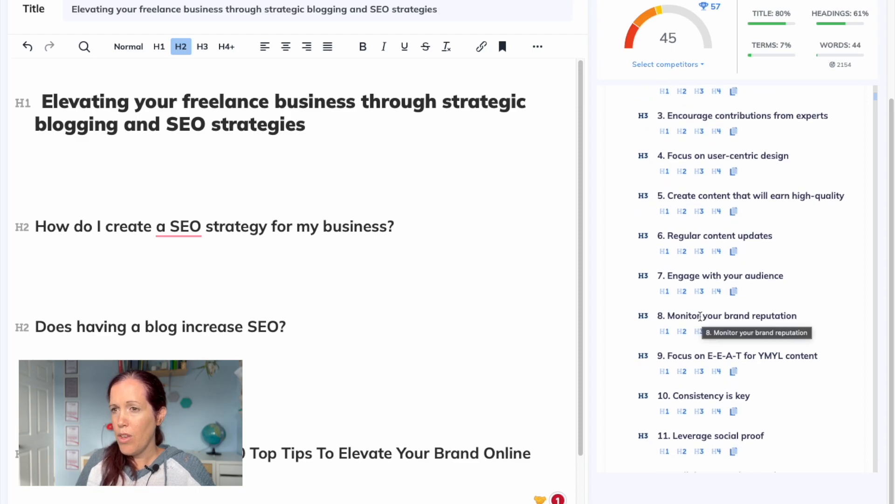
pyautogui.scroll(3, 363, 305)
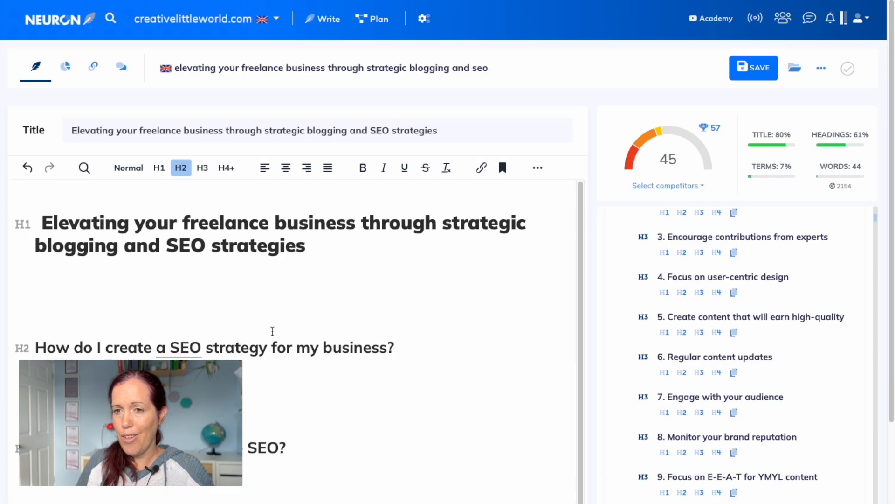
# - Expand "SEO strategies" in the first introduction paragraph to read "search engine optimisation (SEO) strategies"
pyautogui.scroll(-2, 273, 331)
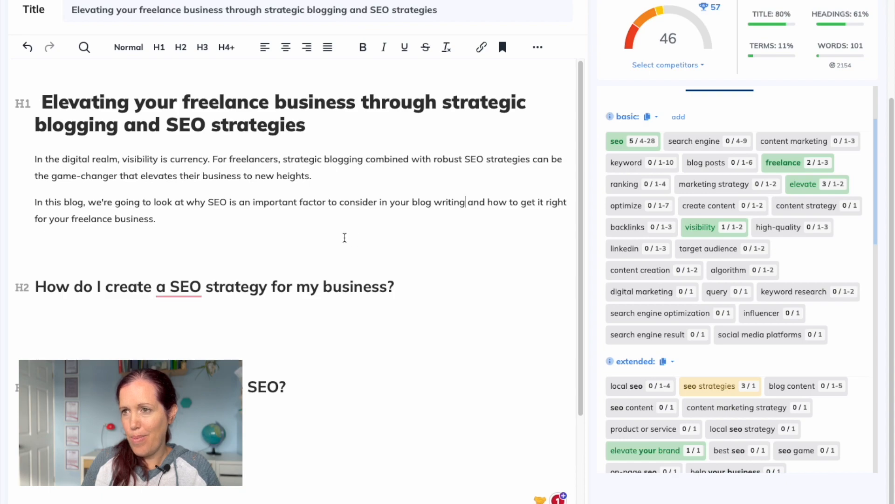
pyautogui.scroll(1, 807, 289)
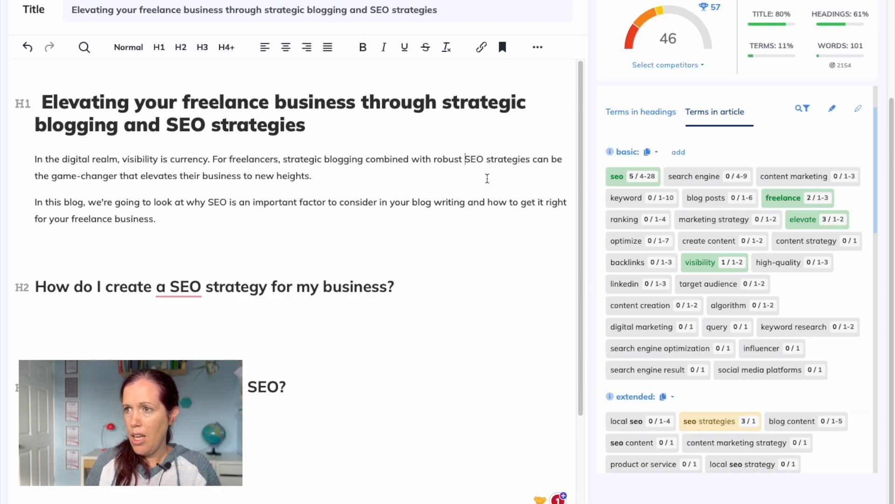
pyautogui.write('search eng')
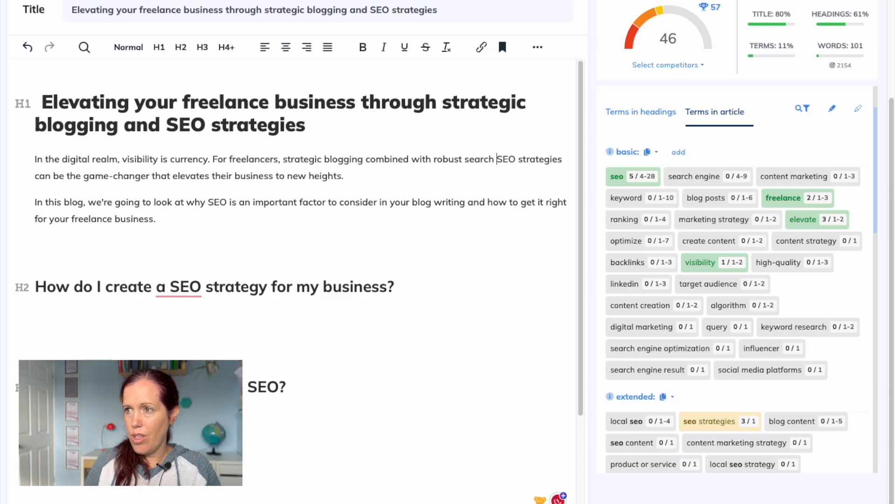
pyautogui.write('ine opt')
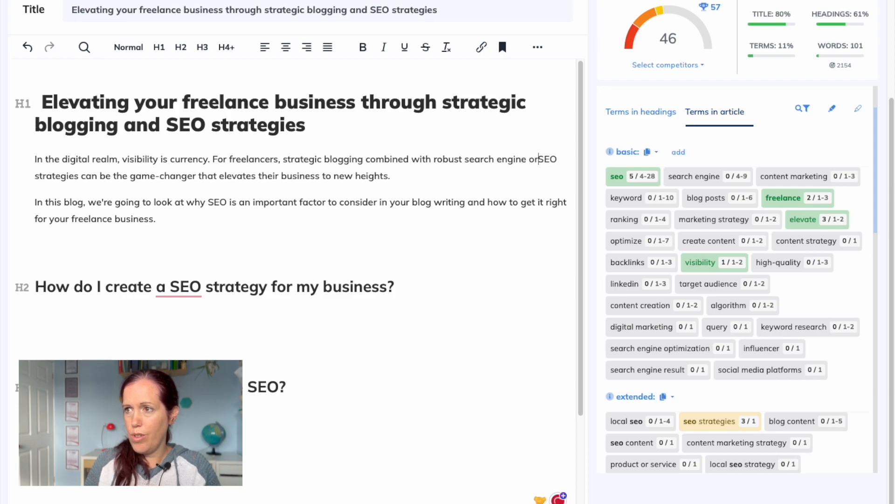
pyautogui.write('imisation ')
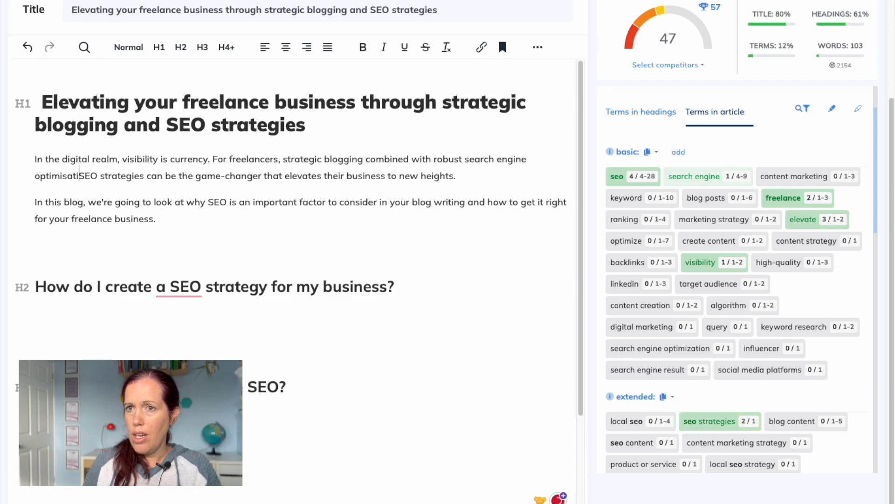
pyautogui.write('(SEO')
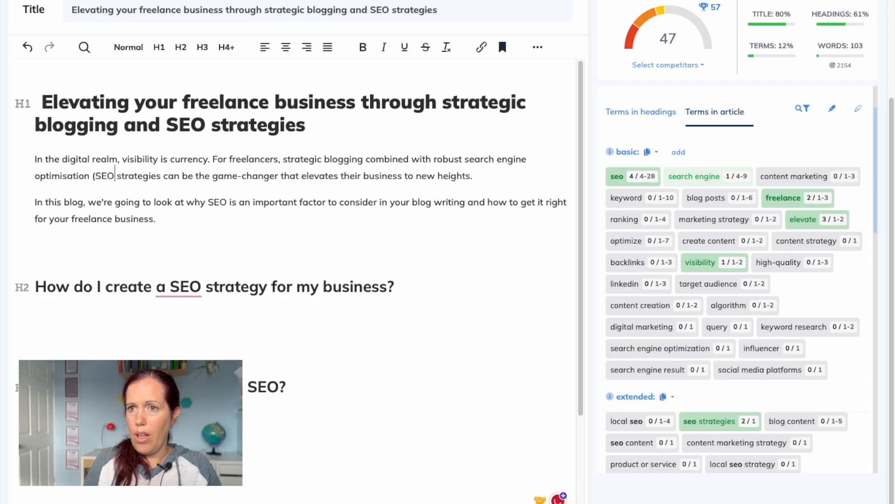
pyautogui.write(')')
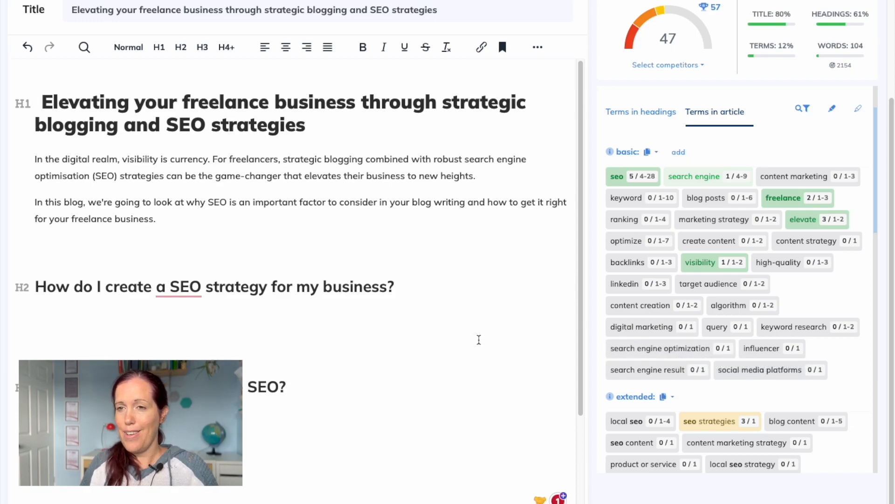
# - Remove the empty line below the introduction and place the cursor under the first H2 heading
pyautogui.click(218, 244)
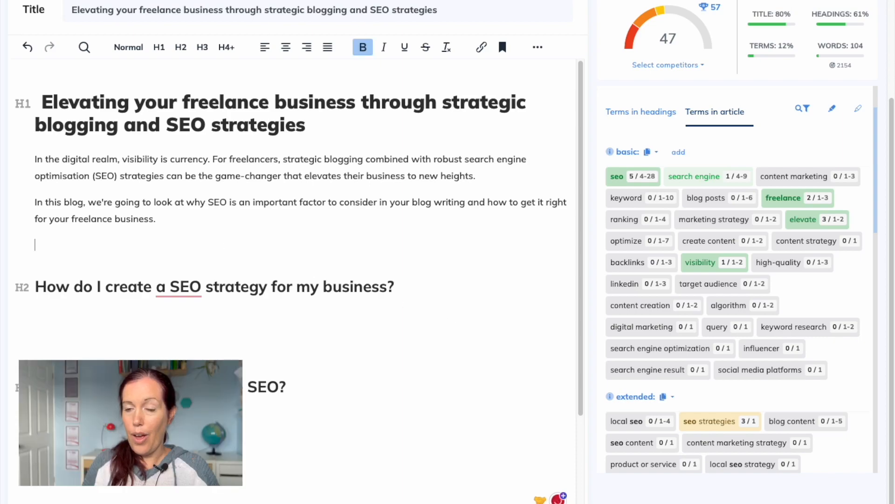
pyautogui.press('BackSpace')
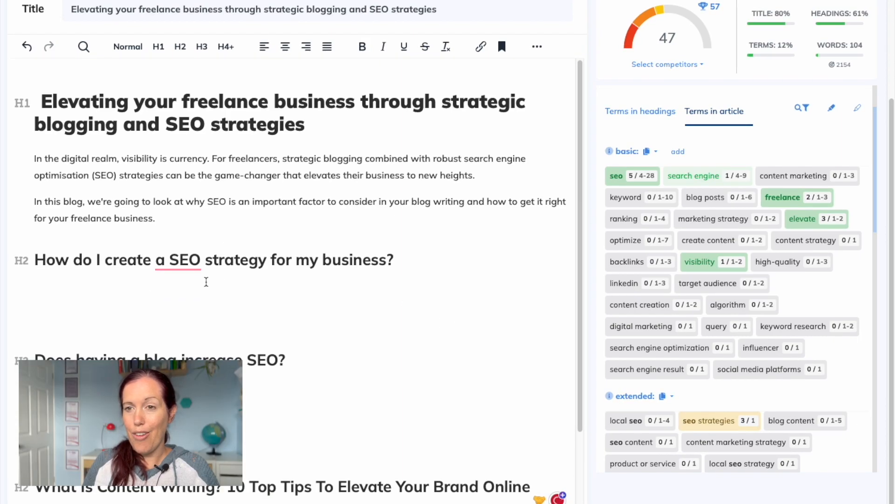
pyautogui.click(201, 293)
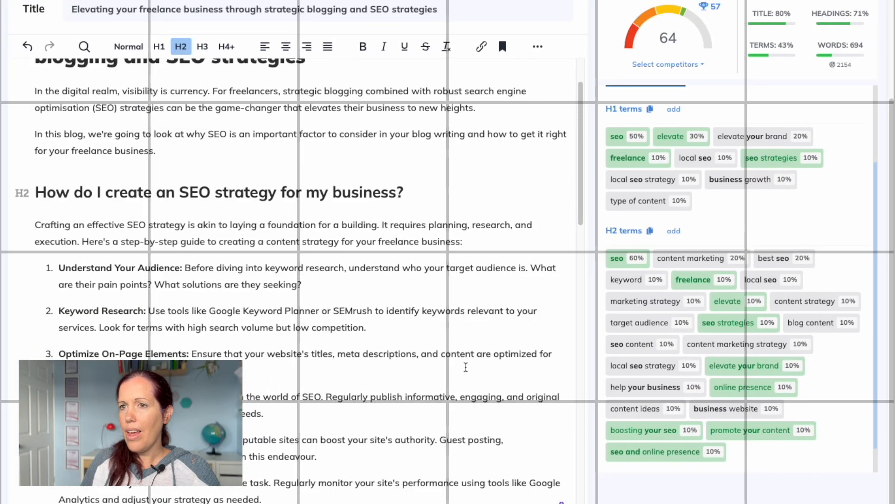
# - Read through the written article from the SEO strategy section to the content promotion section
pyautogui.scroll(1, 411, 366)
pyautogui.scroll(-7, 466, 366)
pyautogui.scroll(-8, 466, 366)
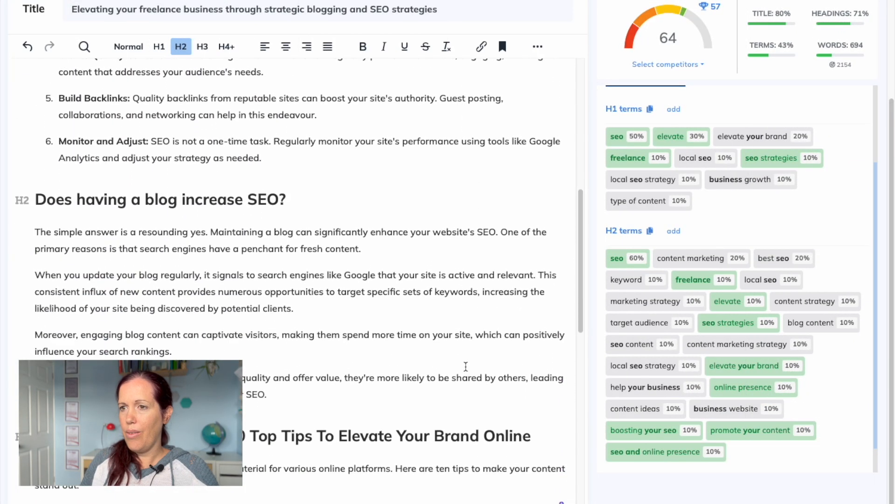
pyautogui.scroll(-2, 466, 367)
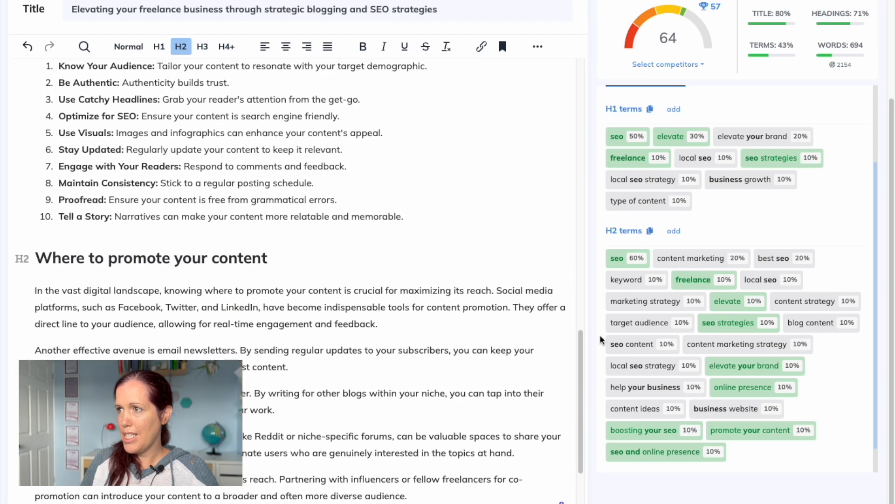
# - Review which basic and extended recommended terms the article text uses and which are still missing
pyautogui.scroll(2, 653, 321)
pyautogui.click(696, 172)
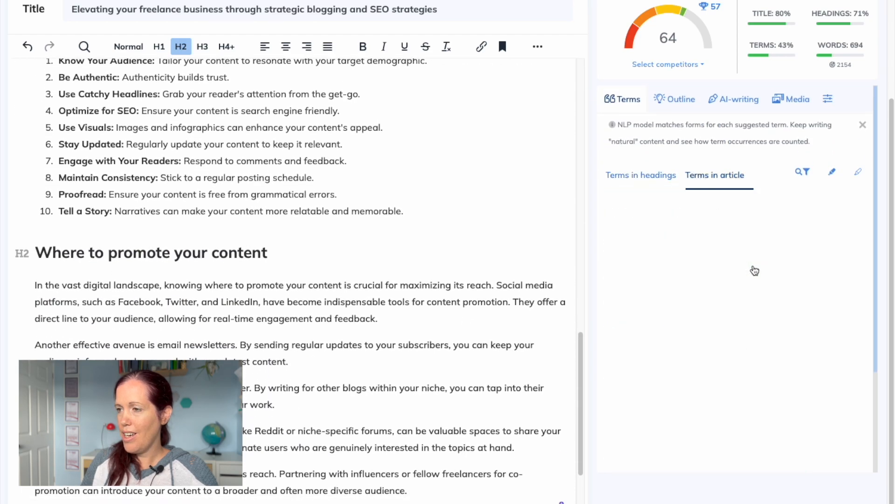
pyautogui.scroll(-4, 677, 217)
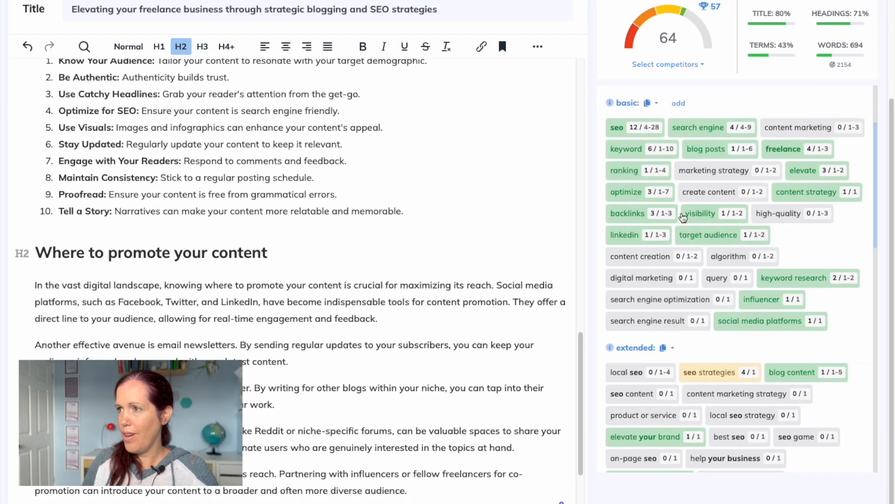
pyautogui.scroll(1, 723, 186)
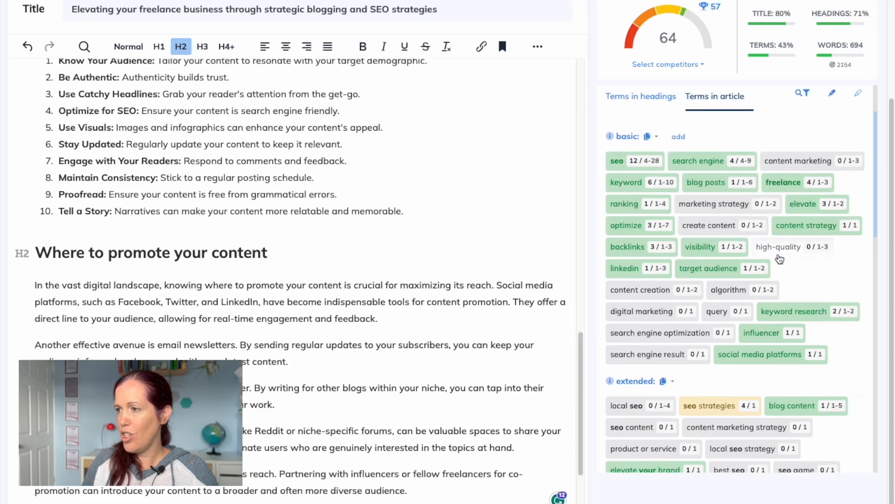
pyautogui.scroll(-7, 844, 296)
pyautogui.scroll(-9, 844, 296)
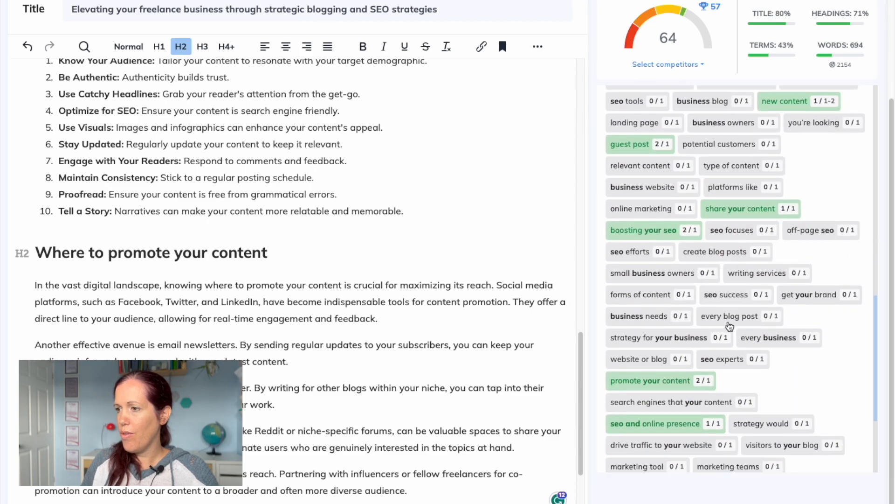
pyautogui.scroll(15, 793, 341)
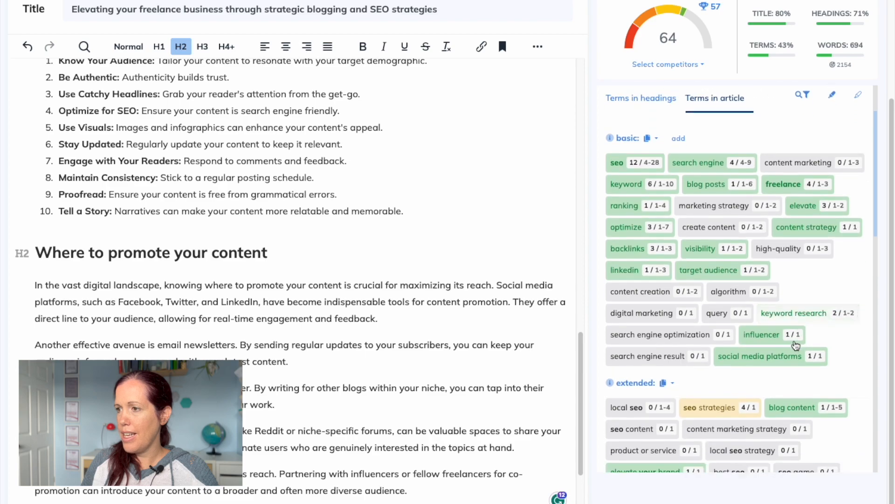
pyautogui.scroll(-4, 812, 331)
pyautogui.scroll(1, 830, 322)
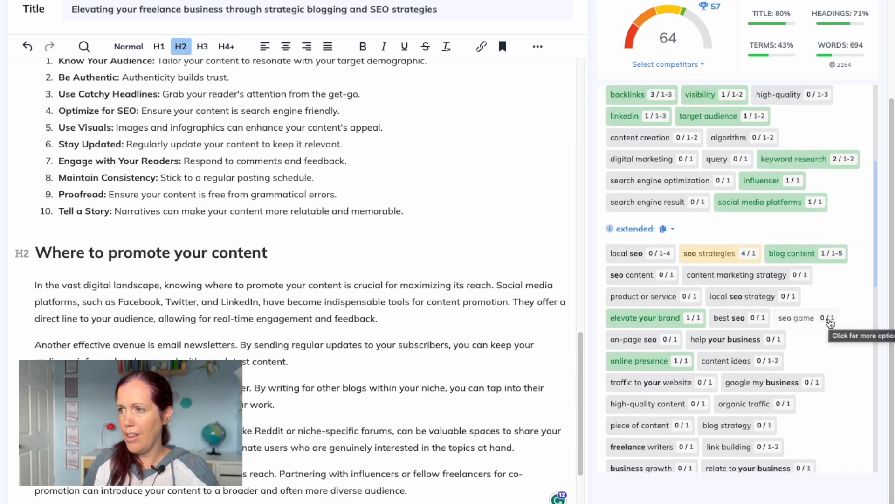
pyautogui.scroll(1, 829, 322)
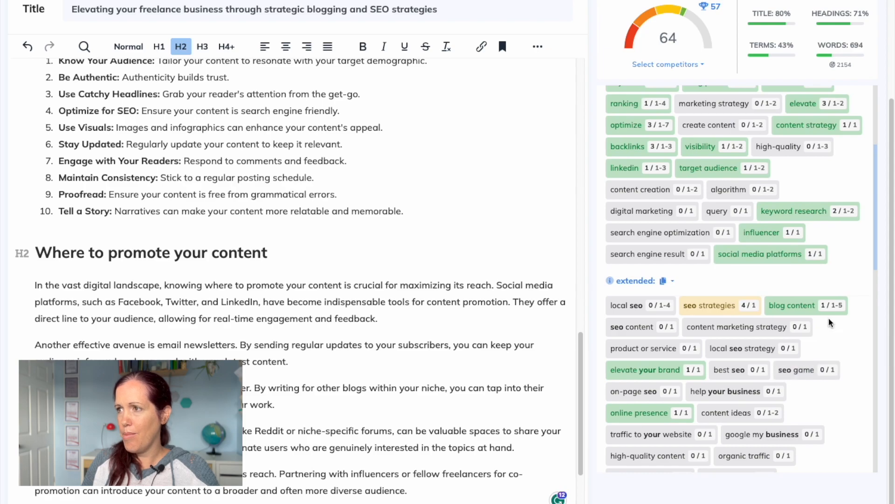
pyautogui.scroll(1, 829, 318)
pyautogui.scroll(1, 829, 322)
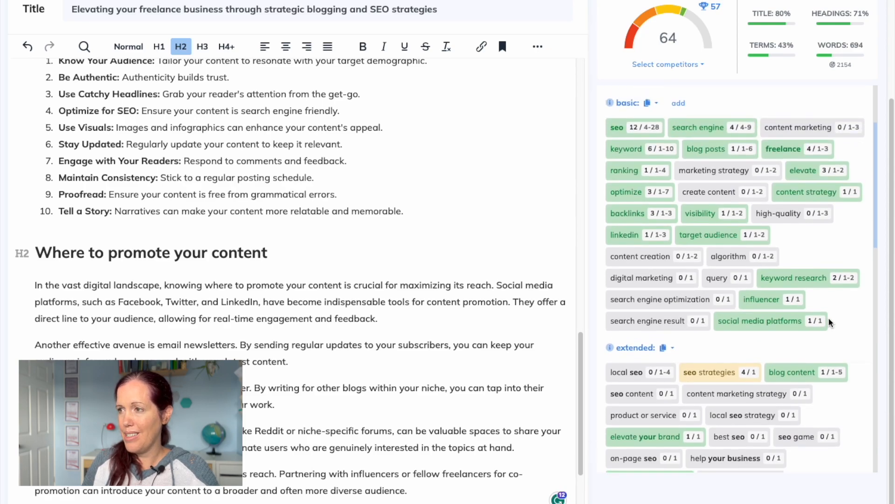
pyautogui.scroll(1, 830, 318)
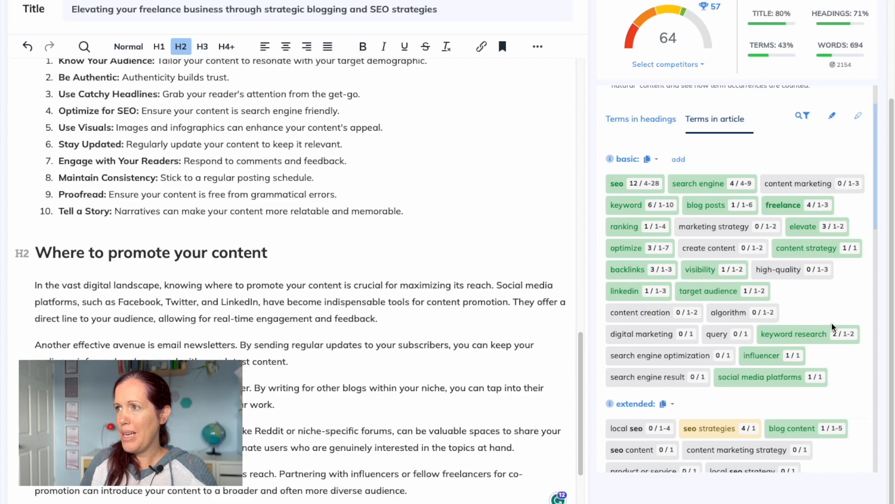
pyautogui.scroll(1, 717, 141)
pyautogui.scroll(-1, 717, 141)
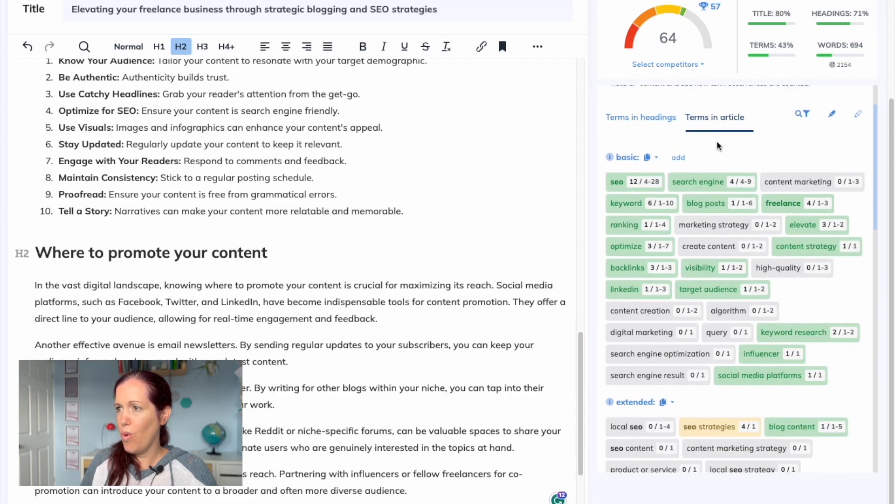
# - Check the article's content score and its title, headings, terms and word count metrics against the competitor benchmarks
pyautogui.scroll(1, 587, 162)
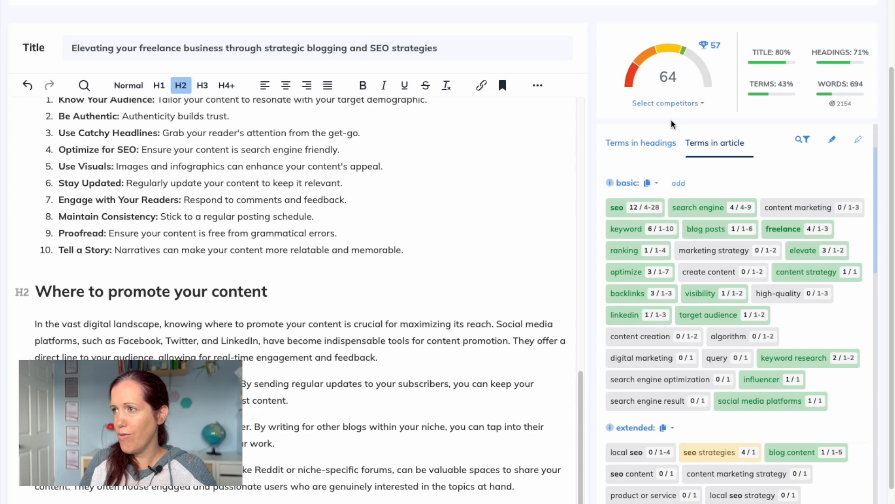
pyautogui.scroll(1, 673, 122)
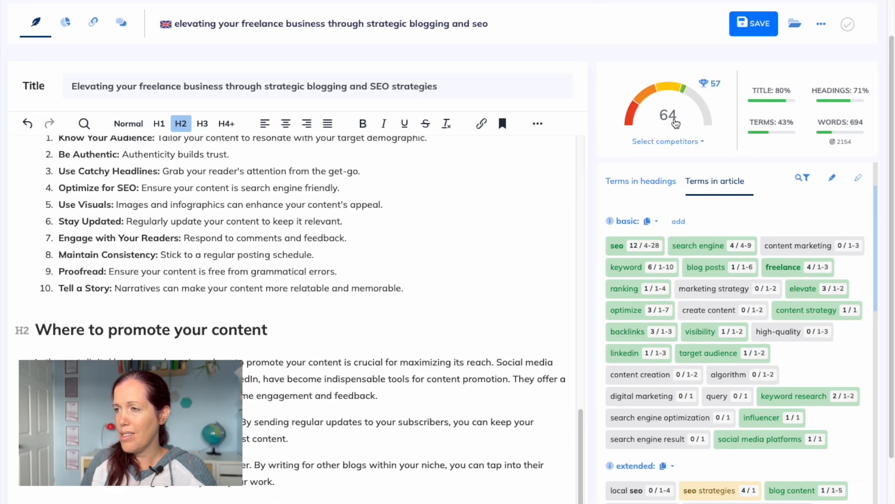
pyautogui.moveTo(723, 93)
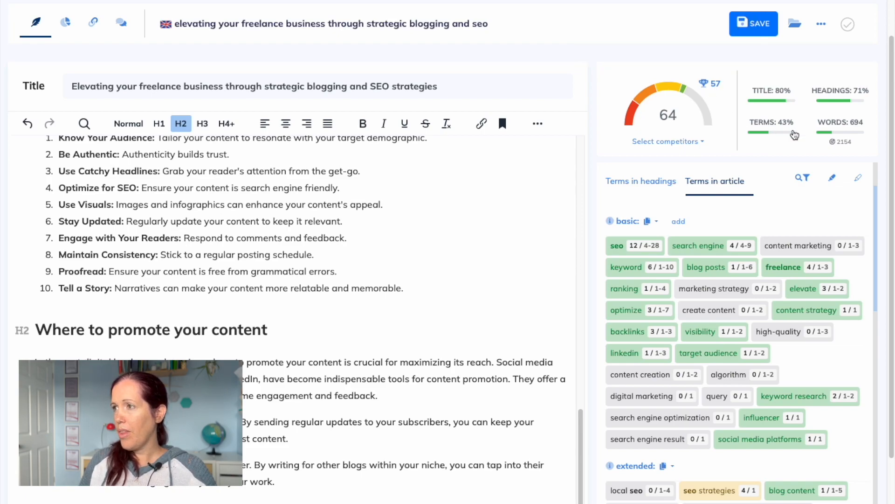
pyautogui.moveTo(839, 145)
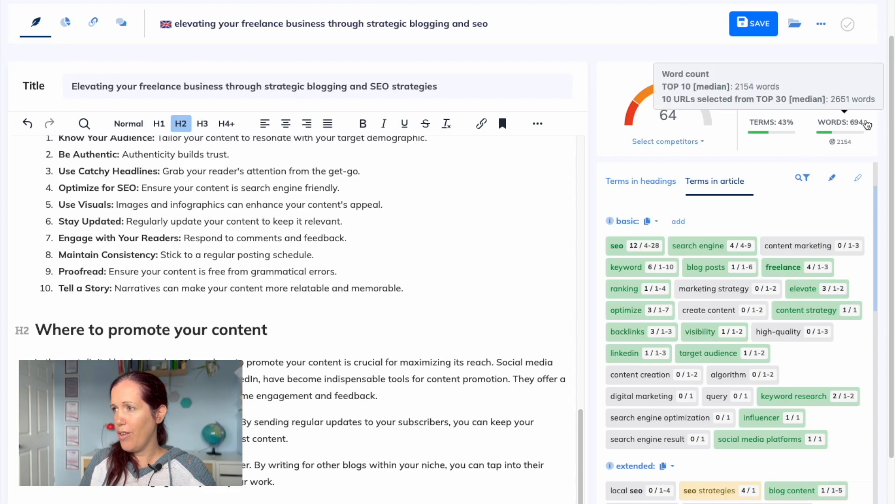
pyautogui.scroll(1, 821, 117)
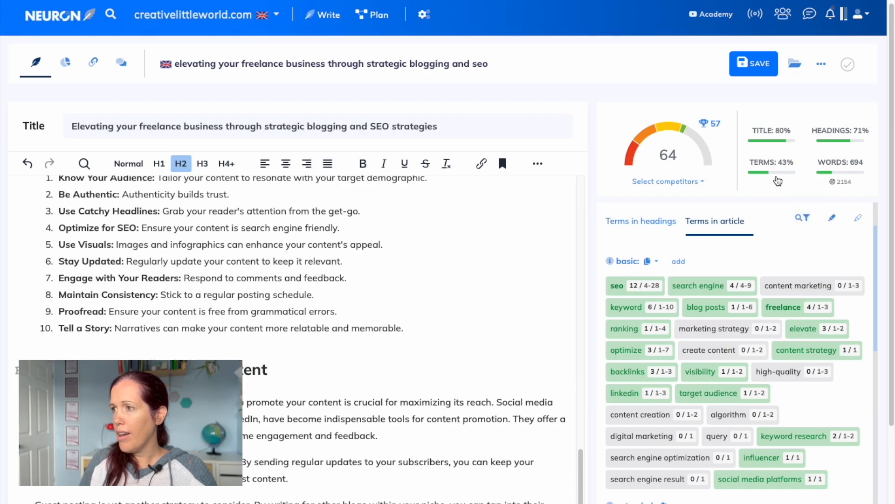
pyautogui.moveTo(845, 177)
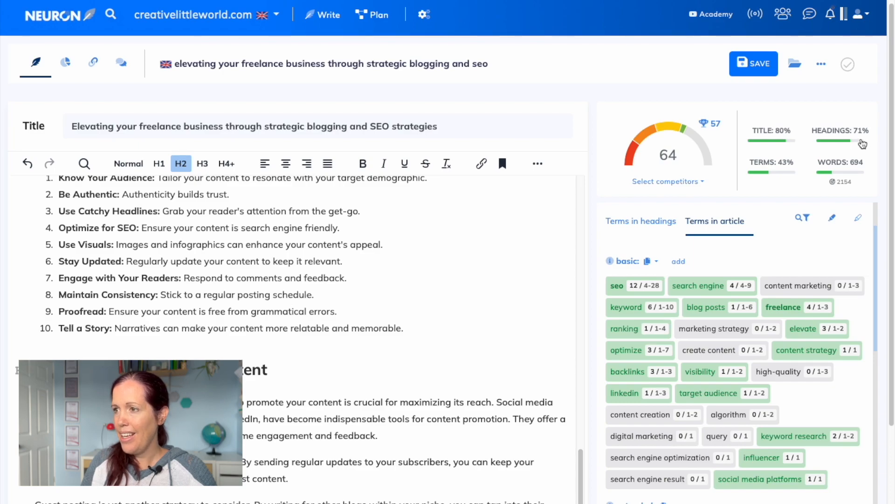
# - Set up an AI-written paragraph for the H2 heading "Boosting your SEO and online presence for your freelance business"
pyautogui.scroll(-3, 472, 256)
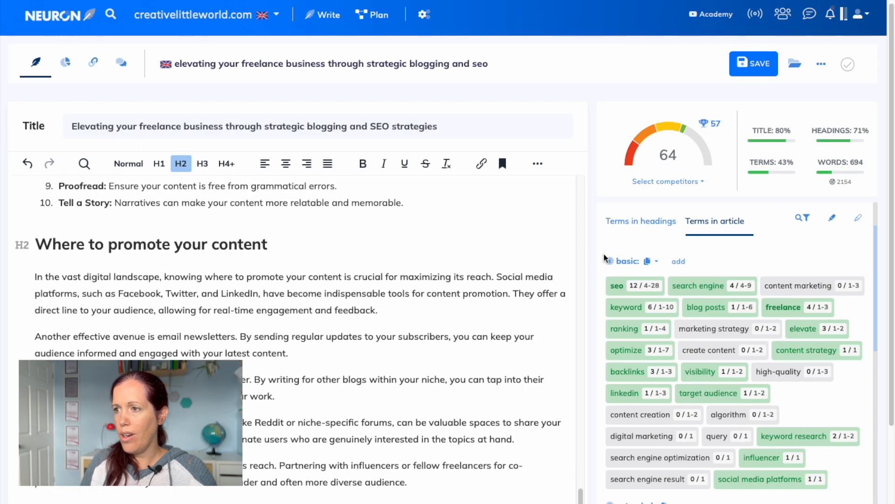
pyautogui.scroll(-4, 604, 258)
pyautogui.scroll(-3, 591, 260)
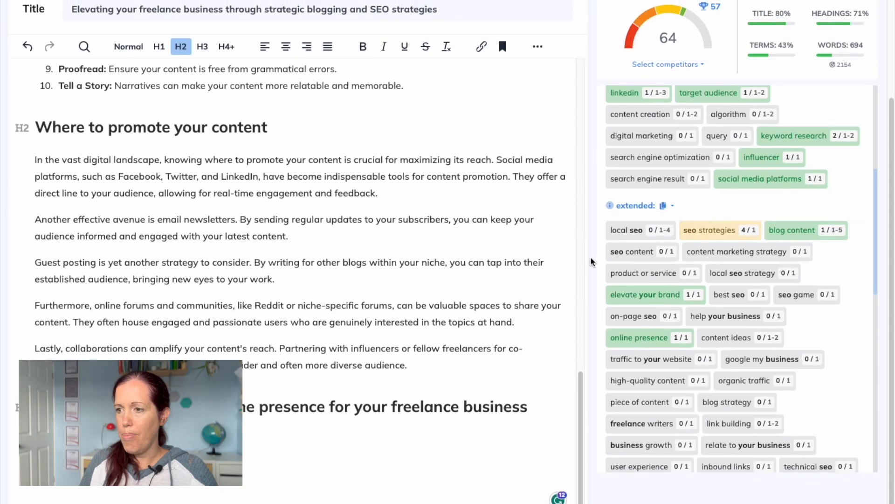
pyautogui.moveTo(528, 406); pyautogui.dragTo(35, 406)
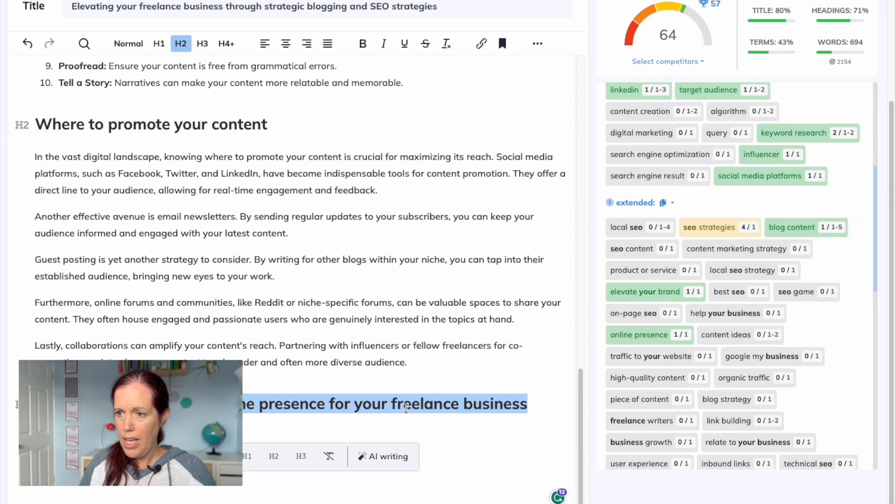
pyautogui.click(384, 464)
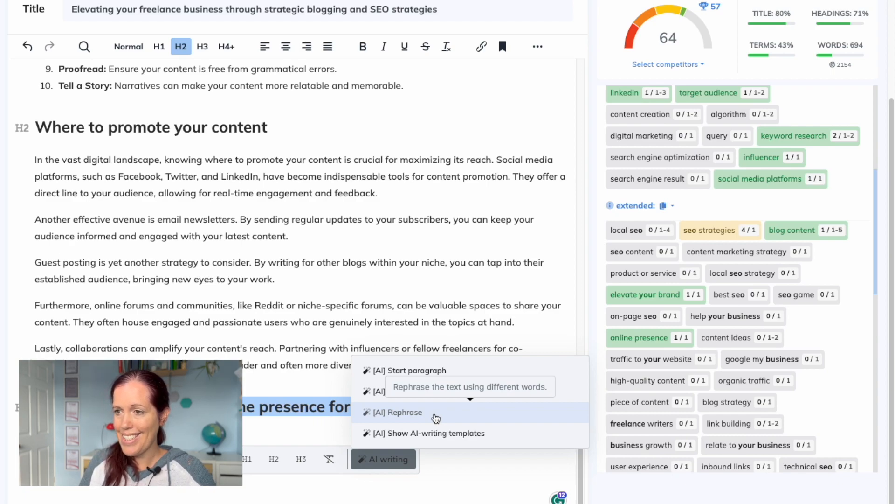
pyautogui.click(436, 416)
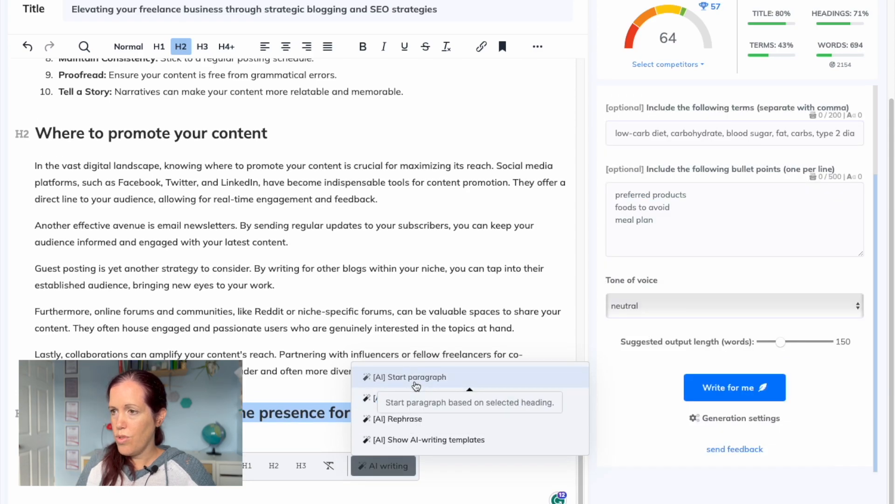
pyautogui.click(416, 377)
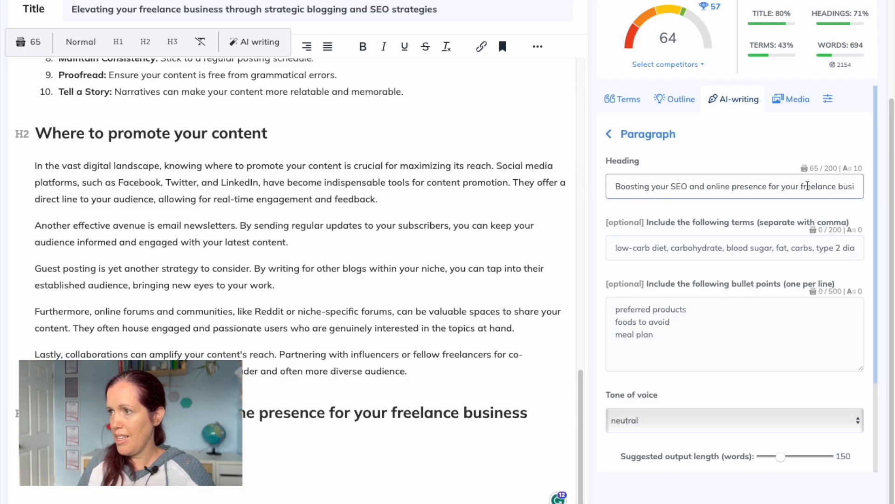
# - Generate the paragraph in a neutral tone with a suggested length of 150 words and no extra terms or bullet points
pyautogui.scroll(-1, 786, 266)
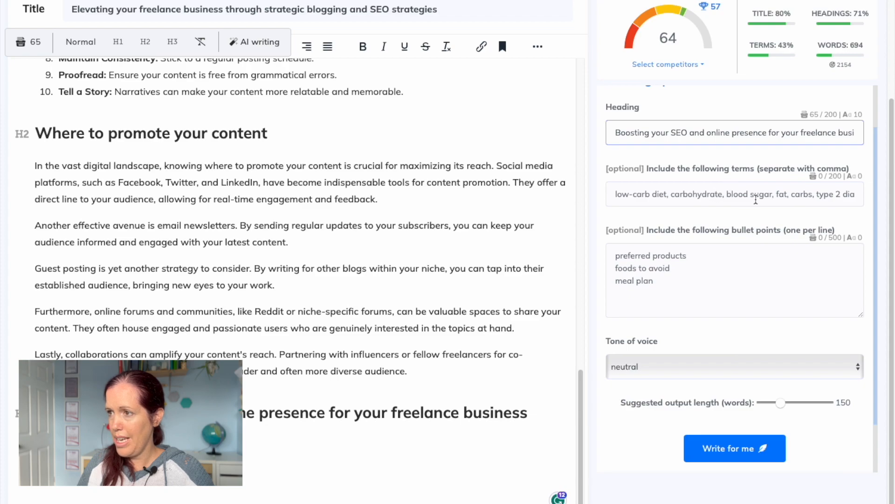
pyautogui.scroll(-2, 761, 213)
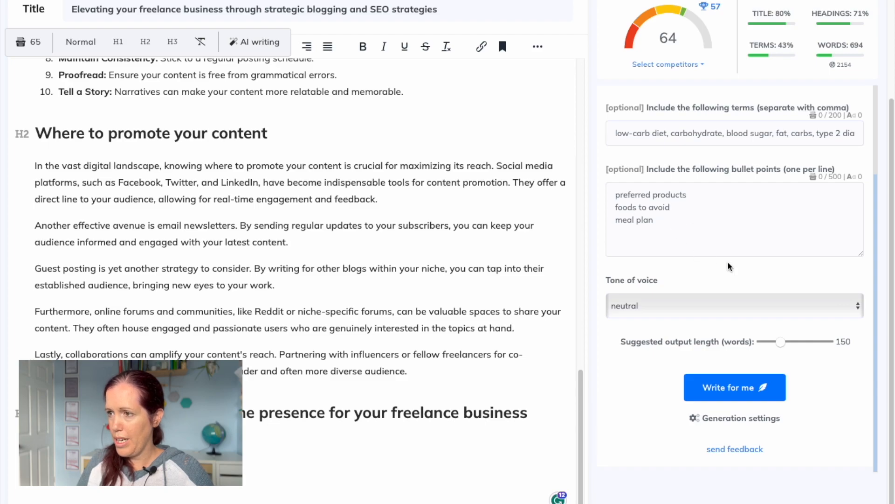
pyautogui.click(854, 314)
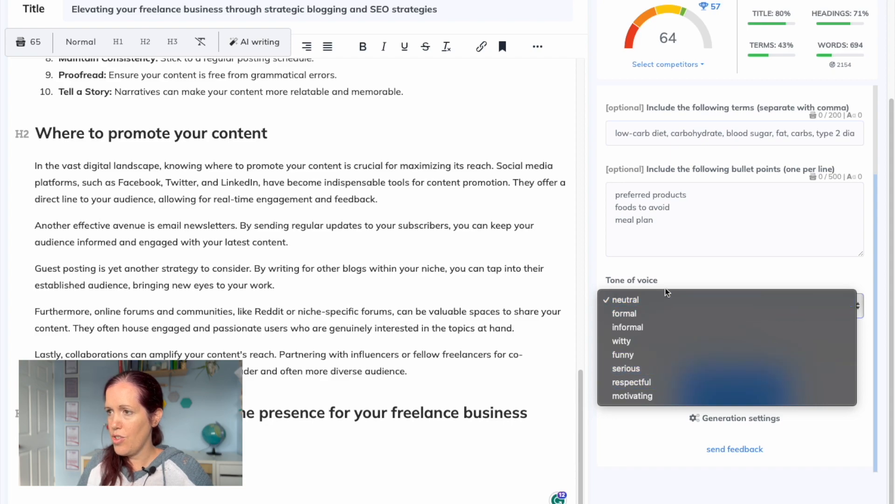
pyautogui.click(708, 280)
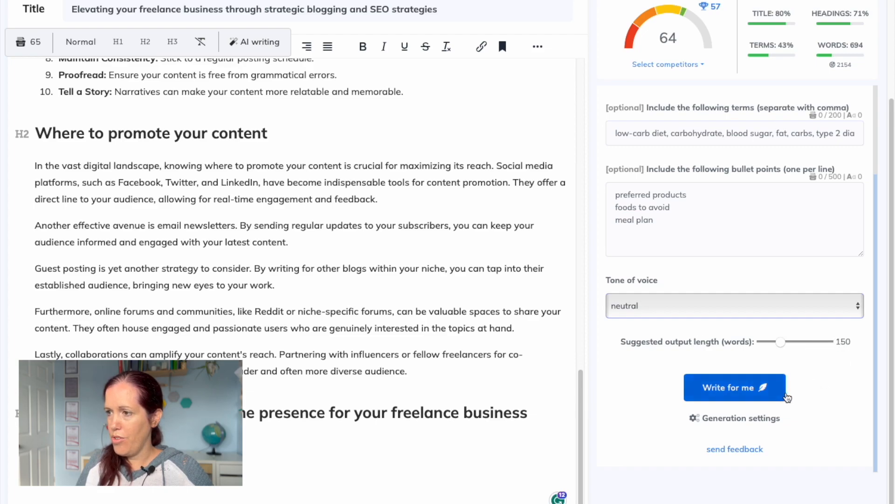
pyautogui.click(785, 395)
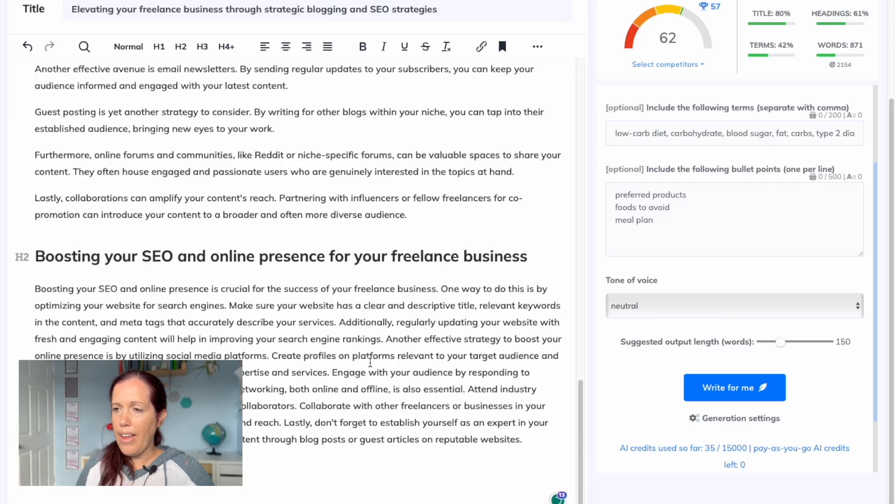
# - Split the generated text into five shorter paragraphs, breaking before the website advice, "Another effective strategy", the networking advice and "Lastly"
pyautogui.click(370, 362)
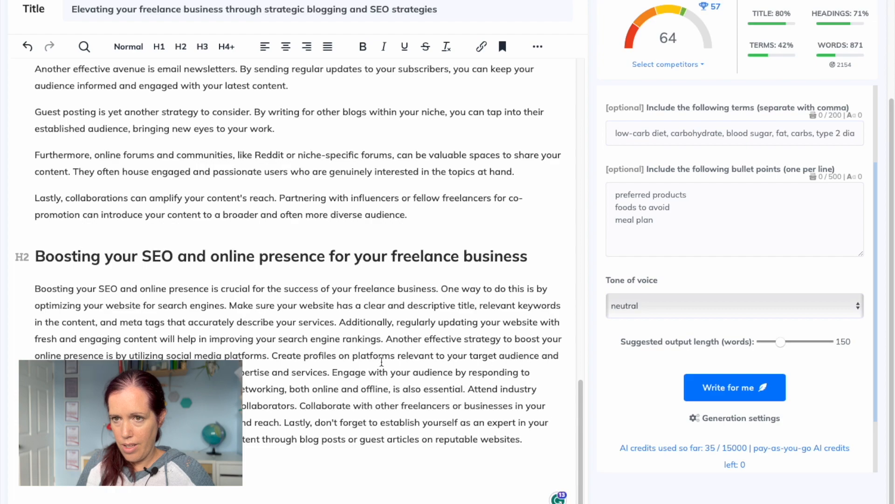
pyautogui.scroll(1, 380, 361)
pyautogui.click(230, 306)
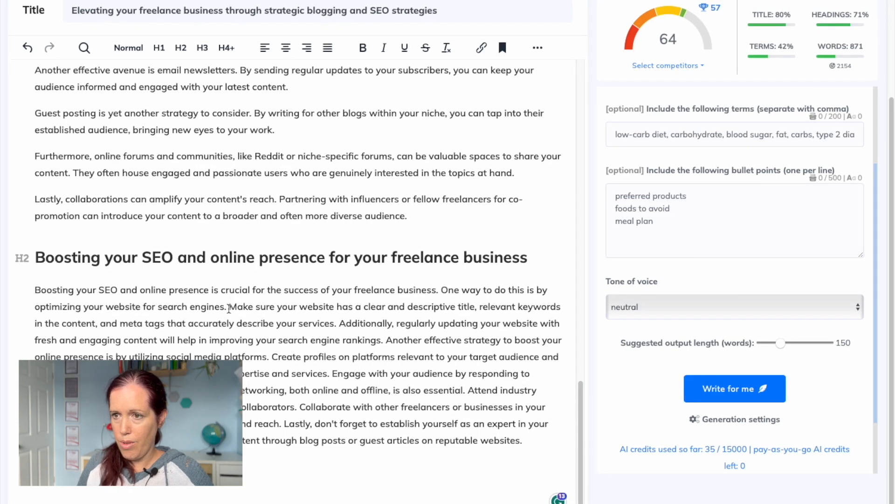
pyautogui.press('Return')
pyautogui.click(243, 366)
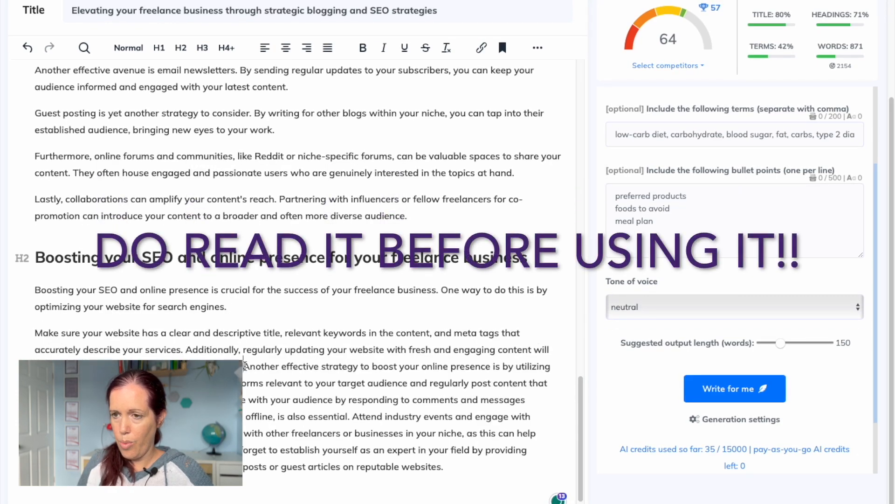
pyautogui.press('Return')
pyautogui.scroll(-2, 395, 364)
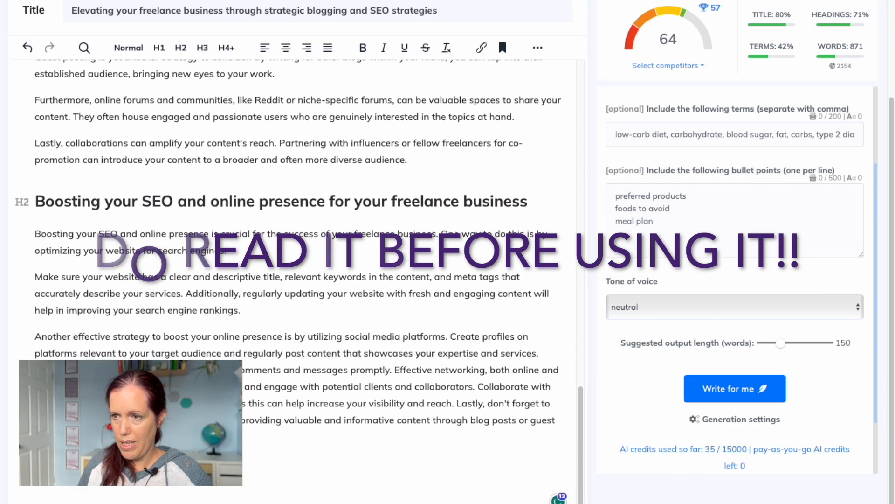
pyautogui.click(395, 365)
pyautogui.press('Return')
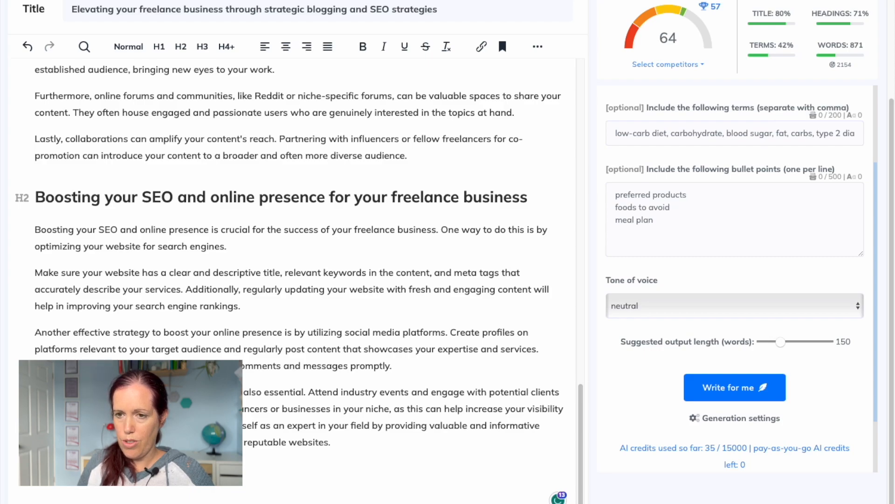
pyautogui.press('Return')
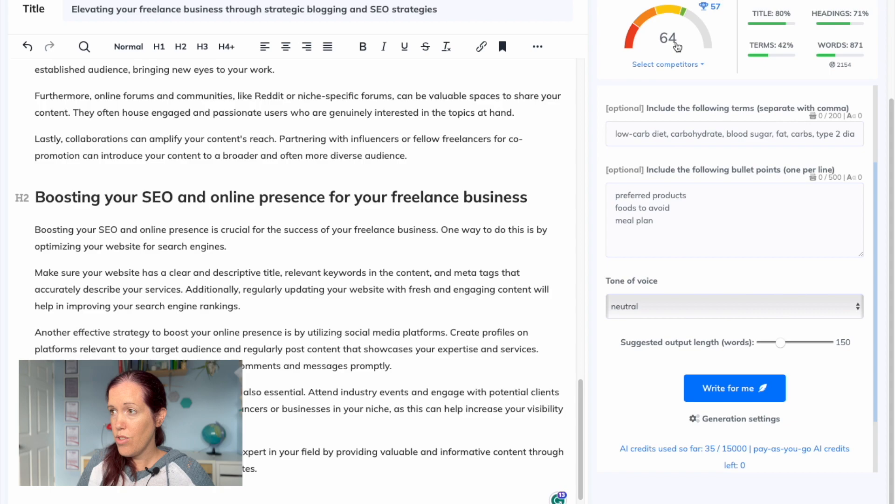
# - Review the usage of basic and extended recommended terms with the new SEO and online presence section included
pyautogui.scroll(3, 752, 163)
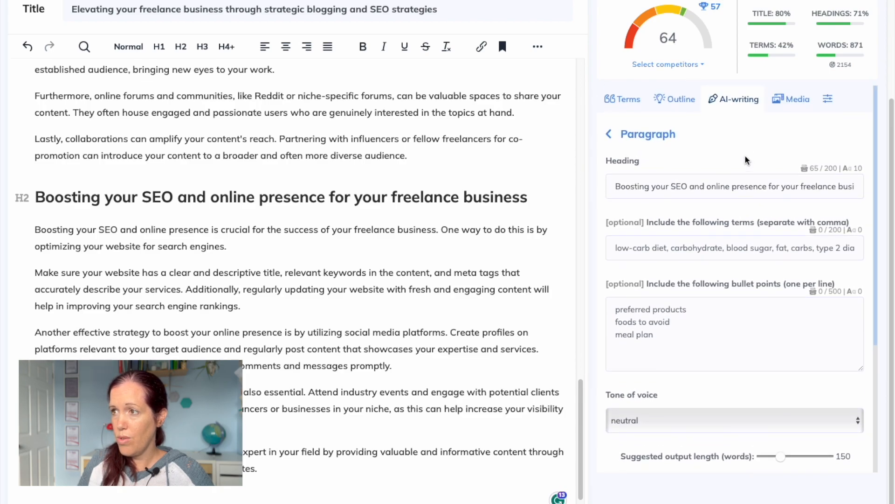
pyautogui.click(622, 104)
pyautogui.scroll(-8, 781, 299)
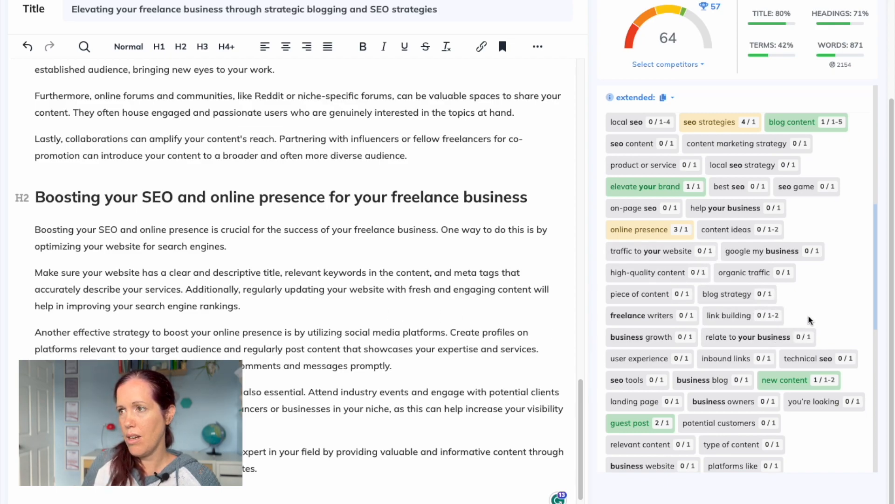
pyautogui.scroll(4, 770, 316)
pyautogui.scroll(1, 809, 319)
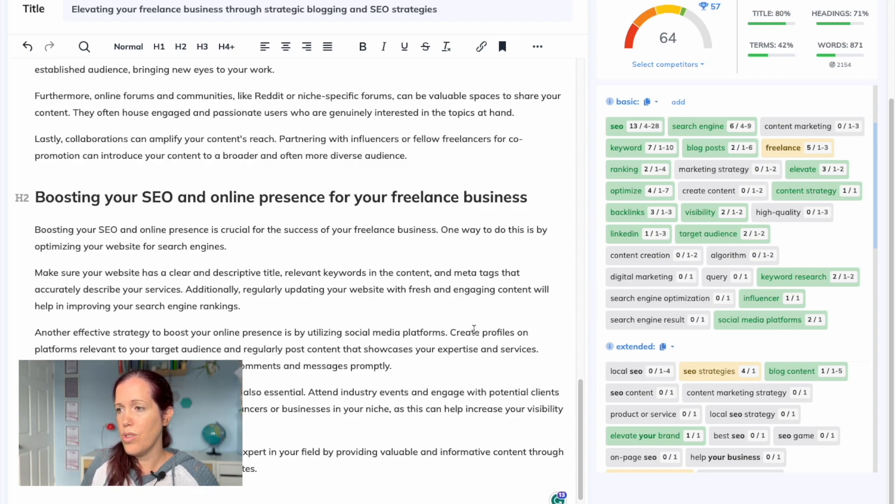
# - Save the changes to the article
pyautogui.scroll(1, 587, 307)
pyautogui.scroll(3, 587, 307)
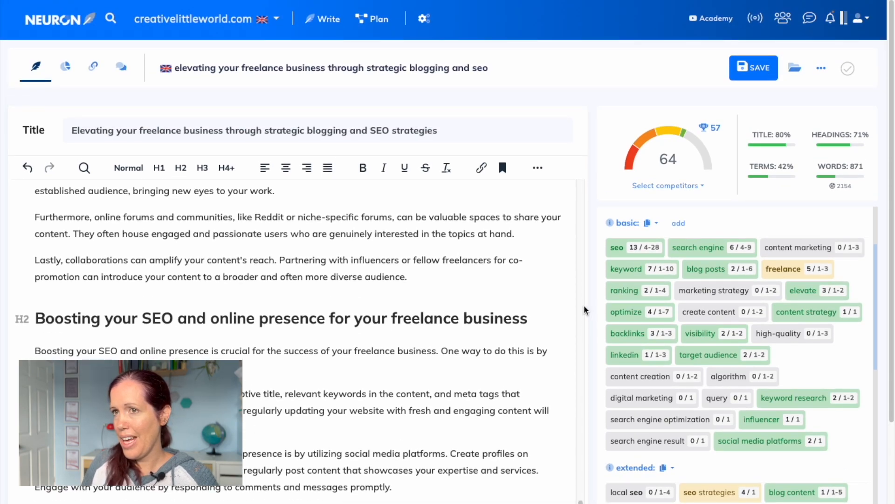
pyautogui.click(770, 78)
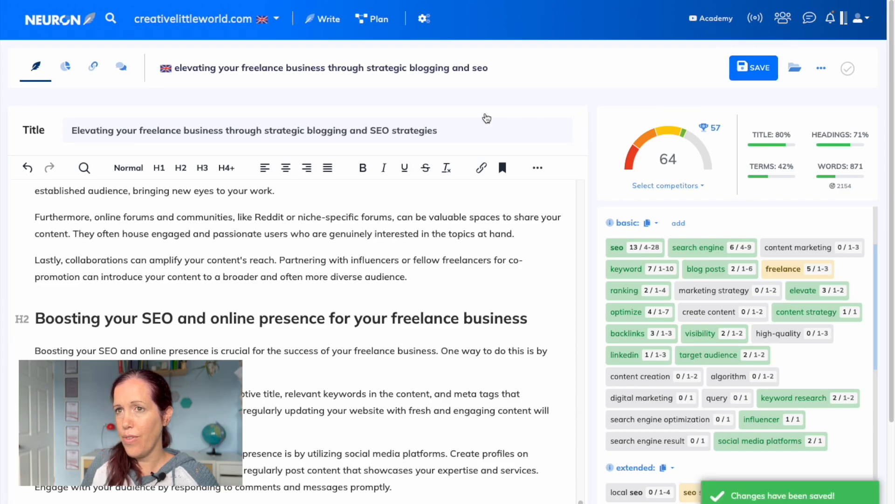
# - Examine the competition analysis, including the content scores, page titles and word counts of the top-ranking competitor pages
pyautogui.click(65, 70)
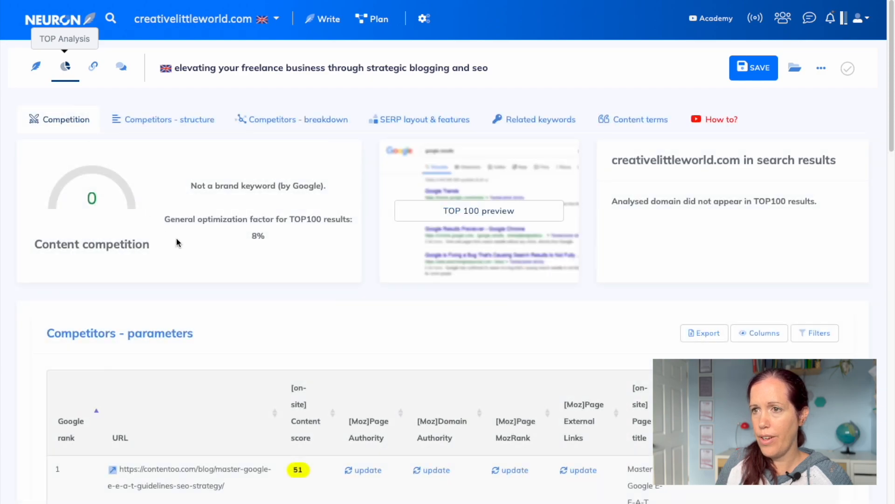
pyautogui.scroll(-3, 281, 305)
pyautogui.scroll(-2, 281, 305)
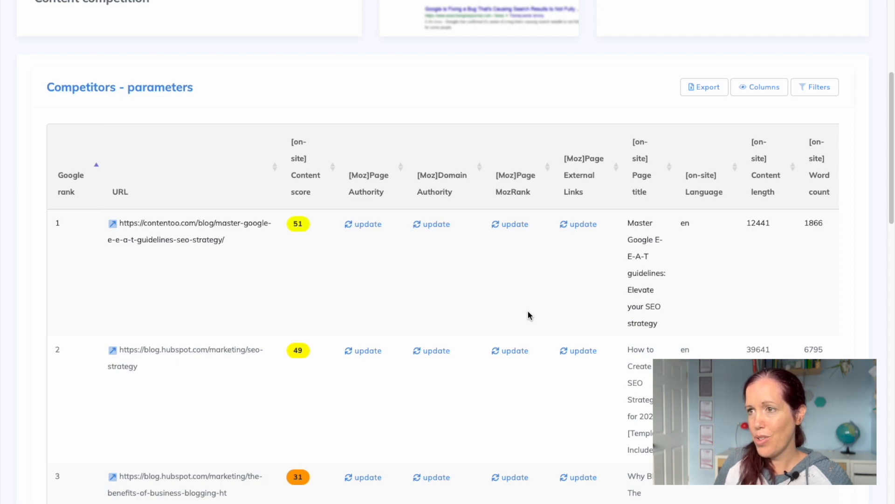
pyautogui.scroll(-8, 528, 312)
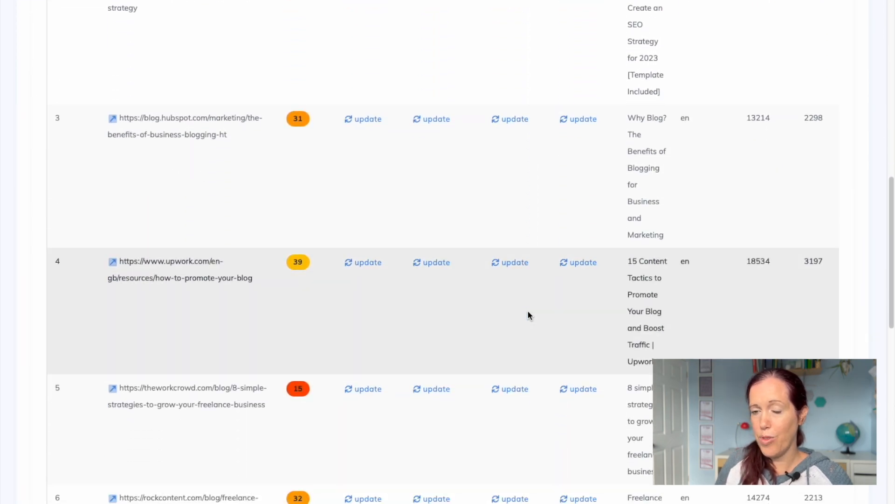
pyautogui.scroll(12, 528, 312)
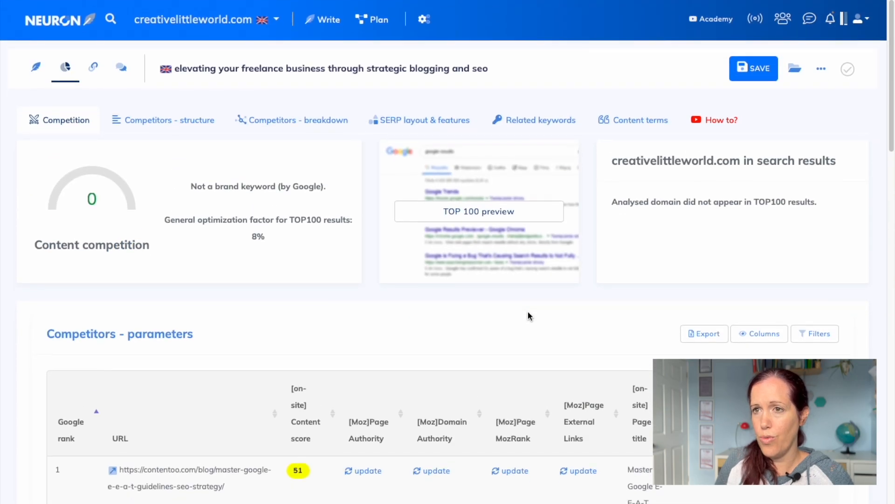
# - Look through the competitor structure and breakdown analyses and the SERP layout, down to the competitors' on-site features
pyautogui.click(182, 120)
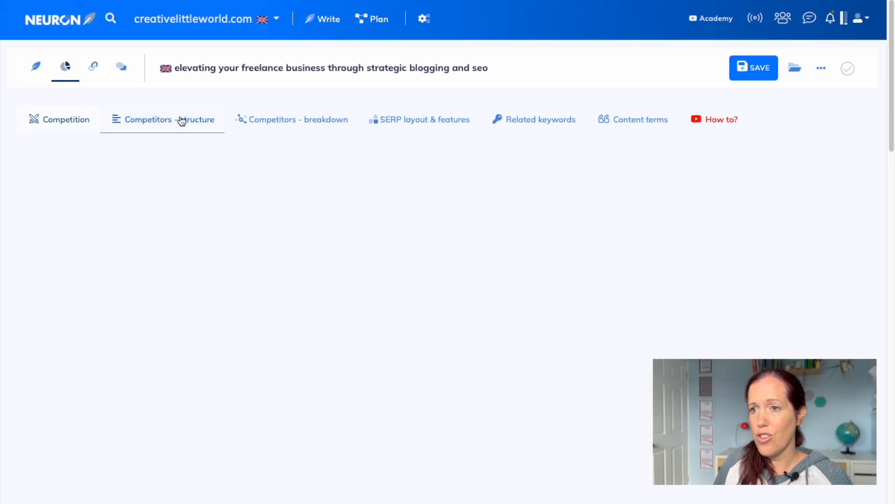
pyautogui.scroll(-5, 347, 223)
pyautogui.scroll(5, 348, 223)
pyautogui.click(306, 123)
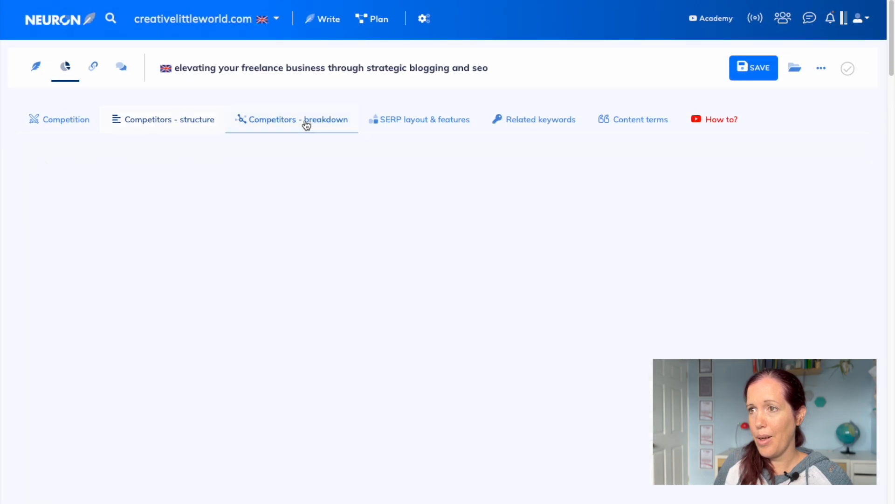
pyautogui.click(407, 129)
pyautogui.scroll(-10, 419, 206)
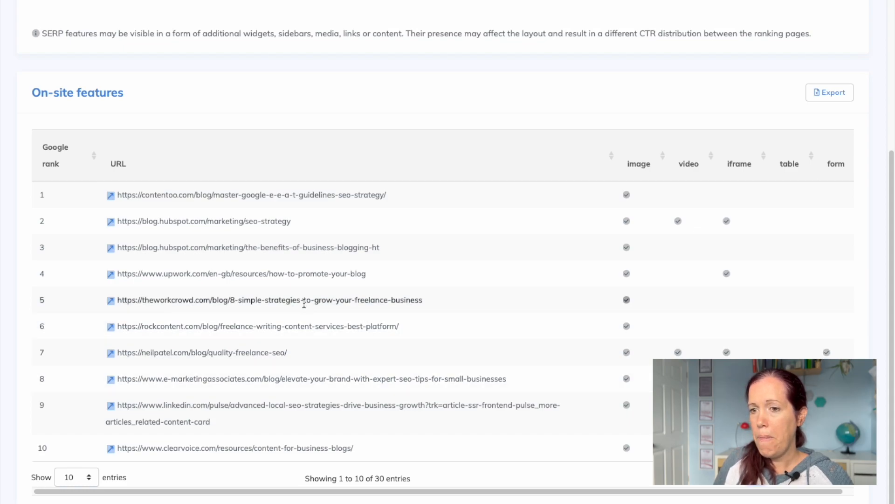
# - Review the related searches and the content terms extracted from competitors' pages in the analysis
pyautogui.scroll(1, 304, 303)
pyautogui.scroll(5, 304, 303)
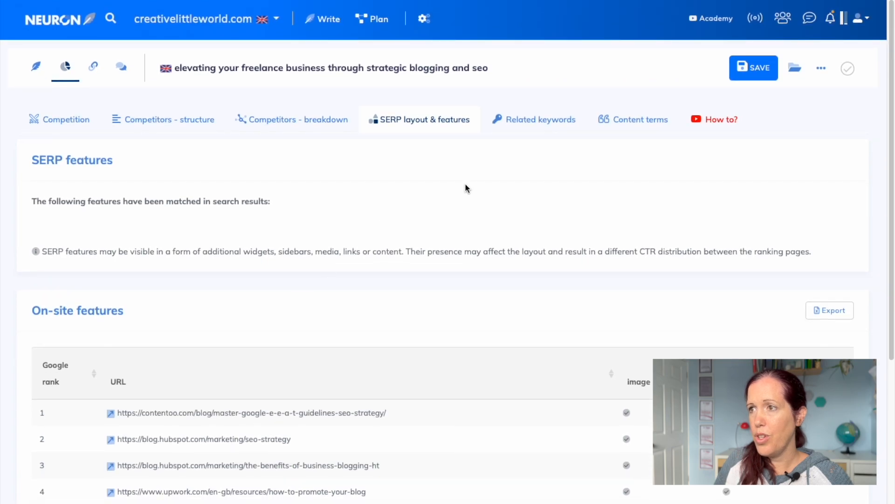
pyautogui.click(543, 122)
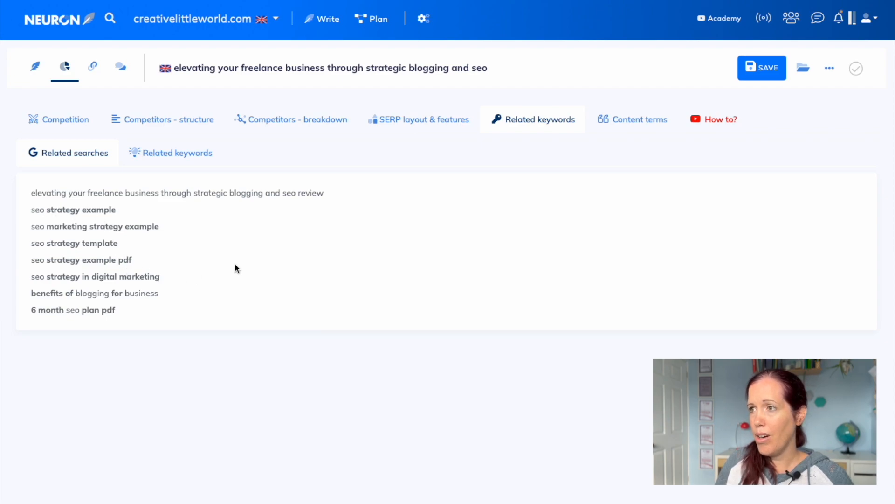
pyautogui.click(624, 125)
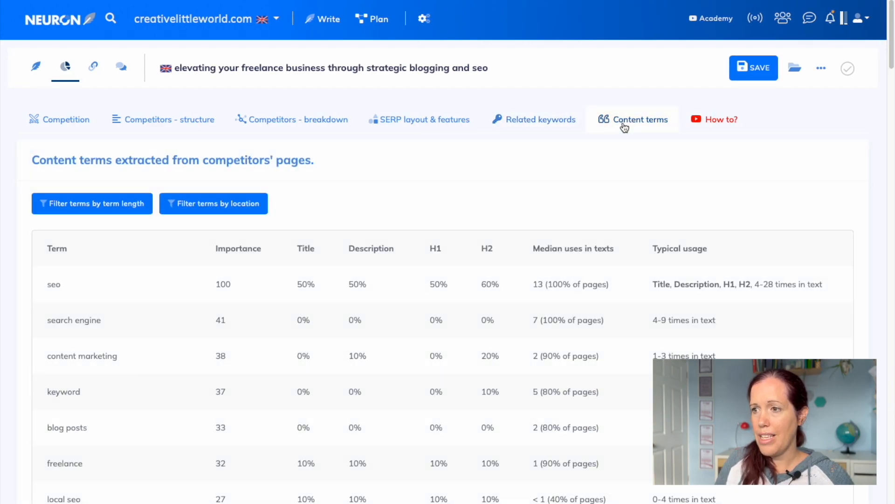
pyautogui.scroll(-8, 560, 224)
pyautogui.scroll(8, 559, 221)
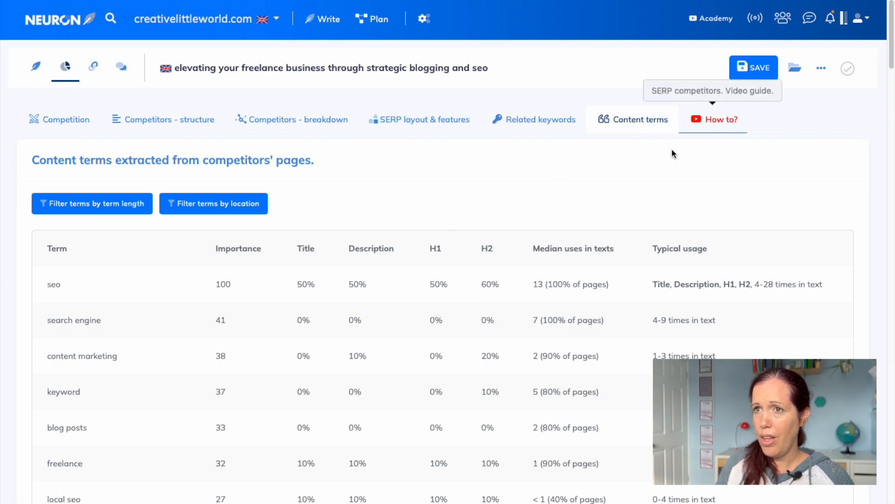
# - Look at the internal link suggestions and the article's discussion area, return to the content editor and check its additional options
pyautogui.click(95, 67)
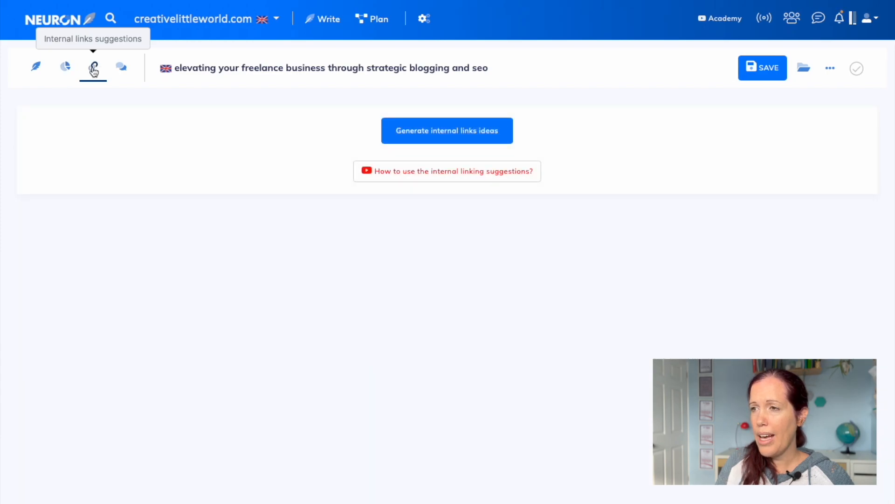
pyautogui.click(466, 138)
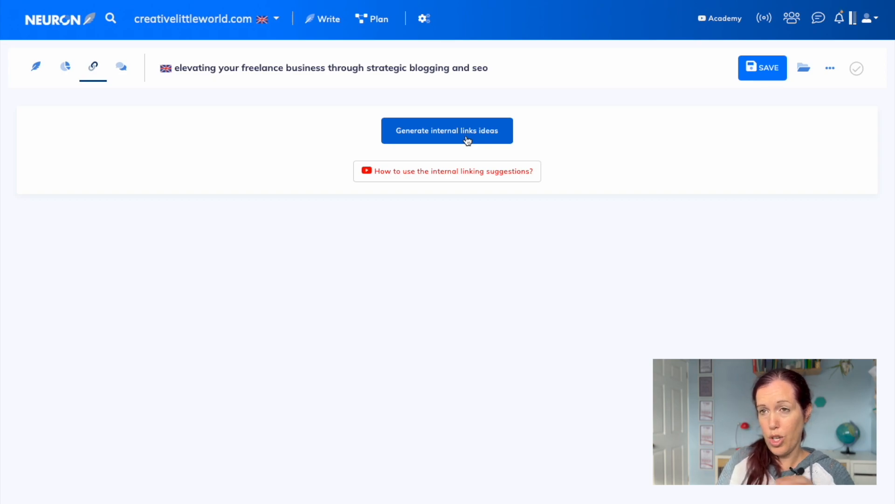
pyautogui.click(123, 70)
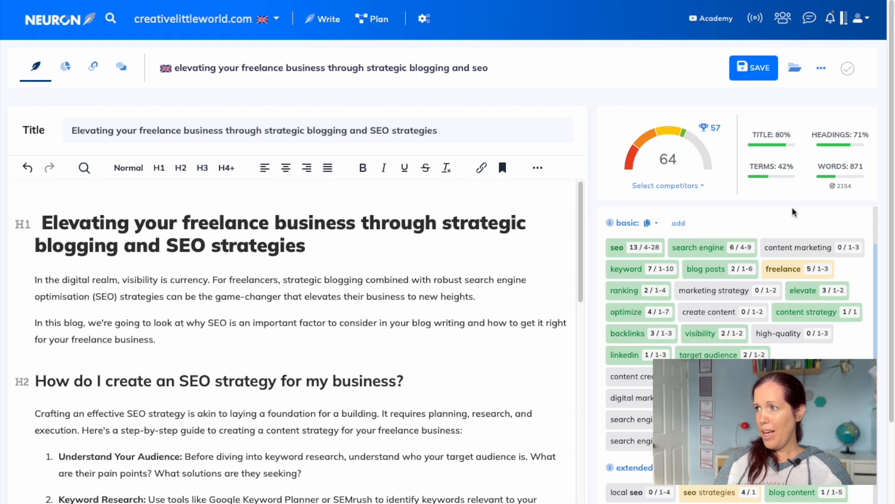
pyautogui.click(825, 70)
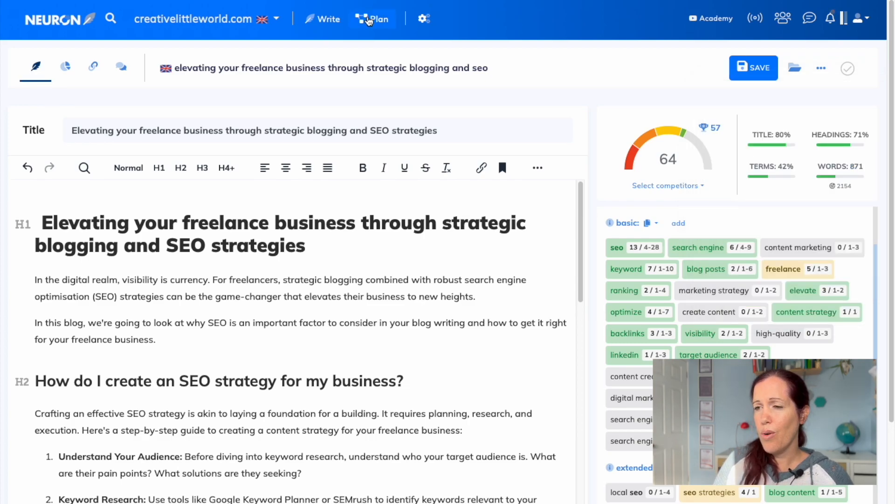
# - Add a new idea to the content plan for ranking on "seo strategy template", without additional keywords
pyautogui.click(369, 20)
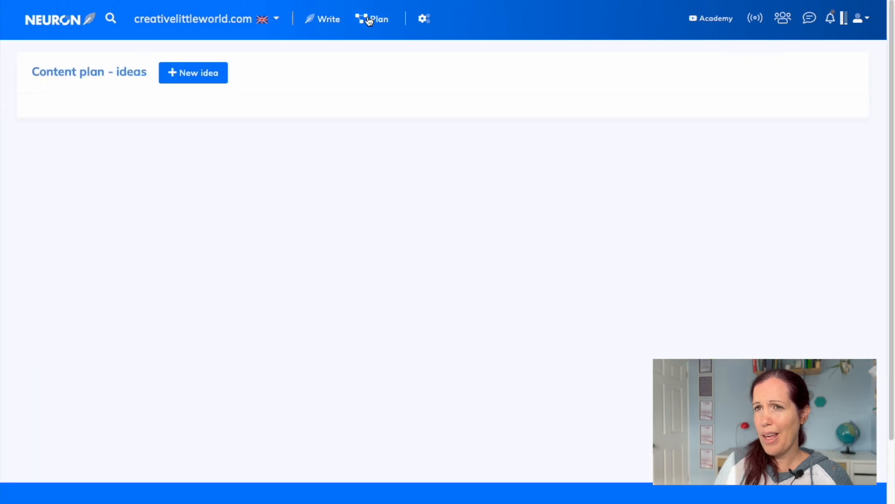
pyautogui.click(205, 78)
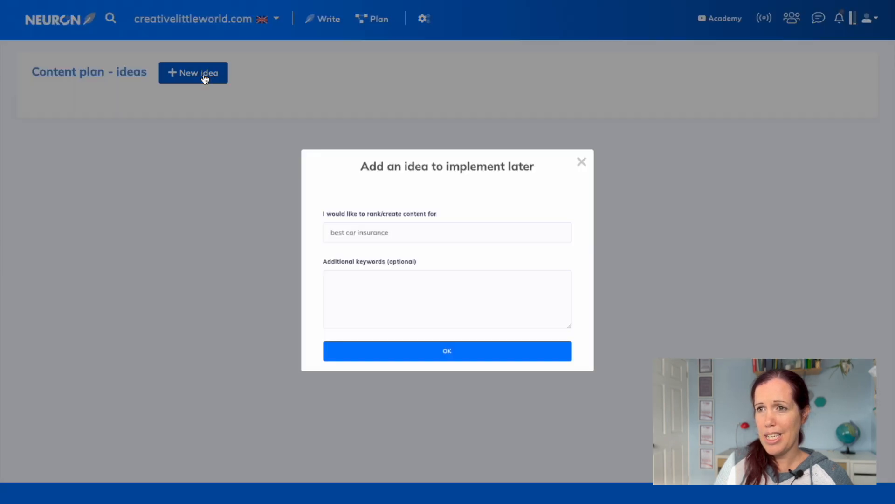
pyautogui.click(437, 232)
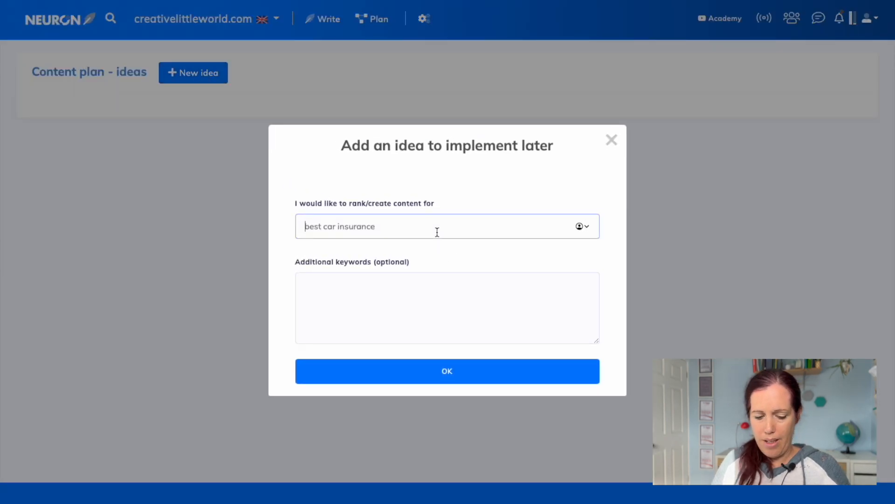
pyautogui.write('seo strategy template')
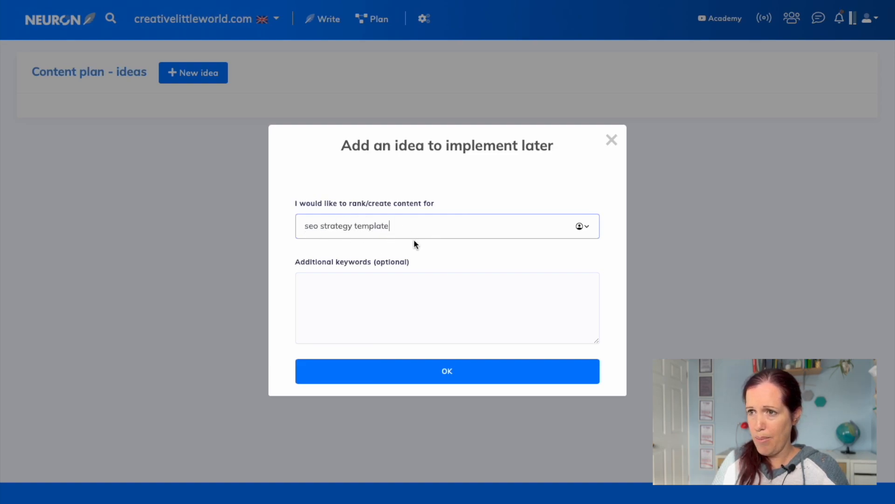
pyautogui.click(464, 377)
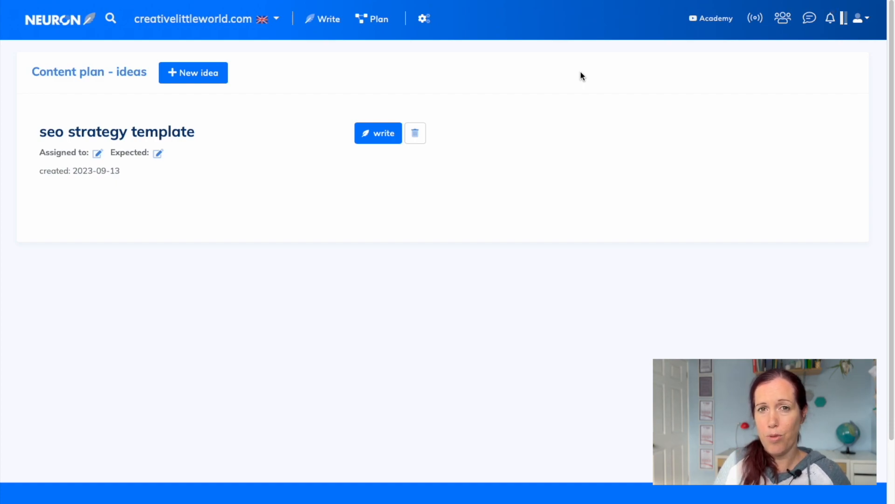
# - Switch to the NeuronWriter marketing website, look over the homepage and open the pricing plans
pyautogui.click(561, 0)
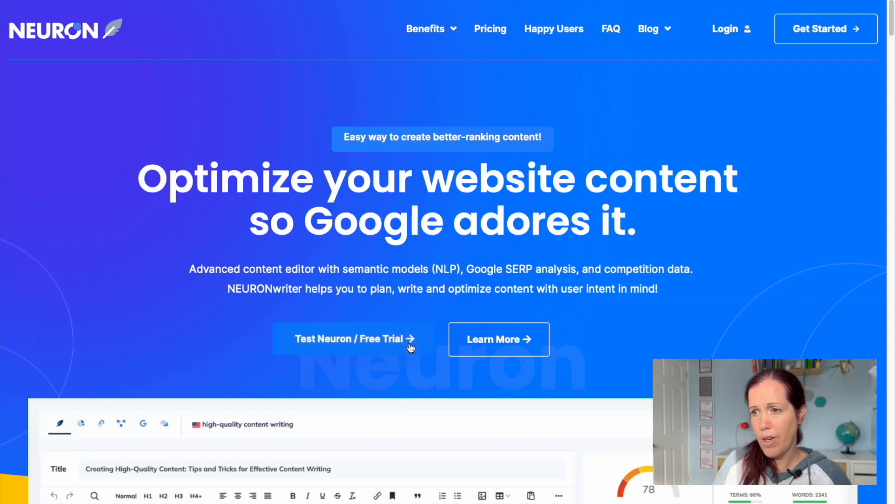
pyautogui.scroll(-1, 371, 342)
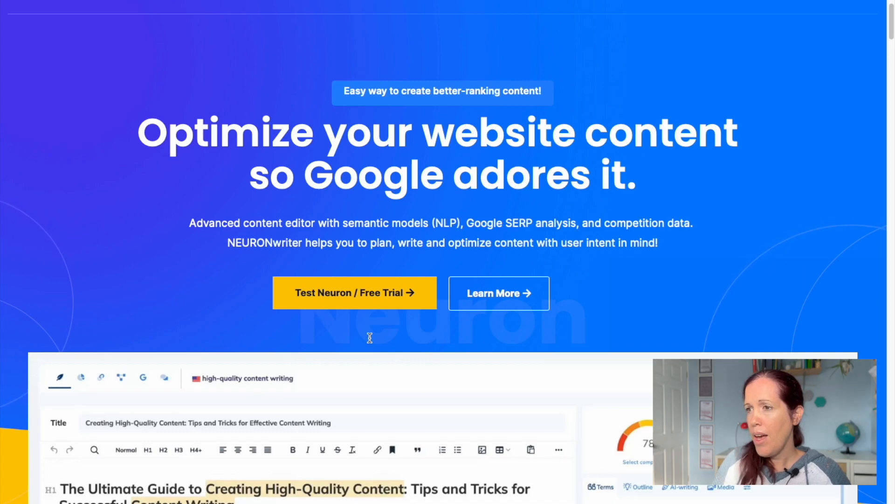
pyautogui.scroll(1, 370, 337)
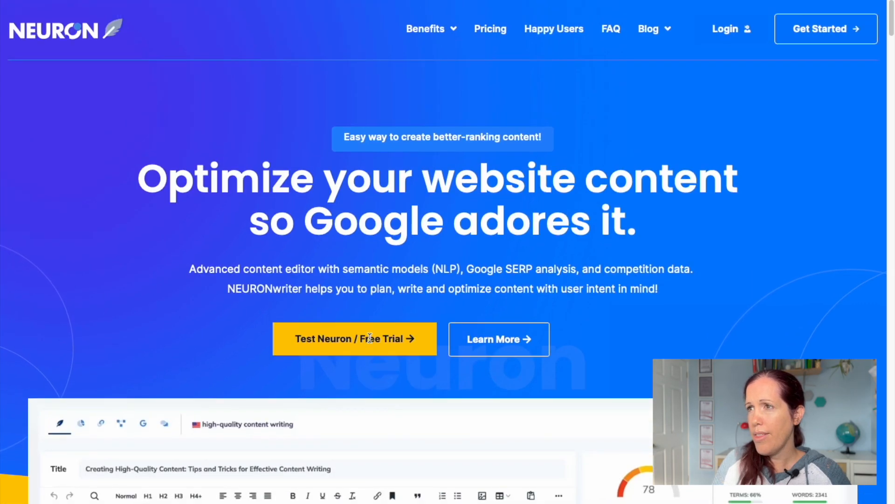
pyautogui.click(491, 35)
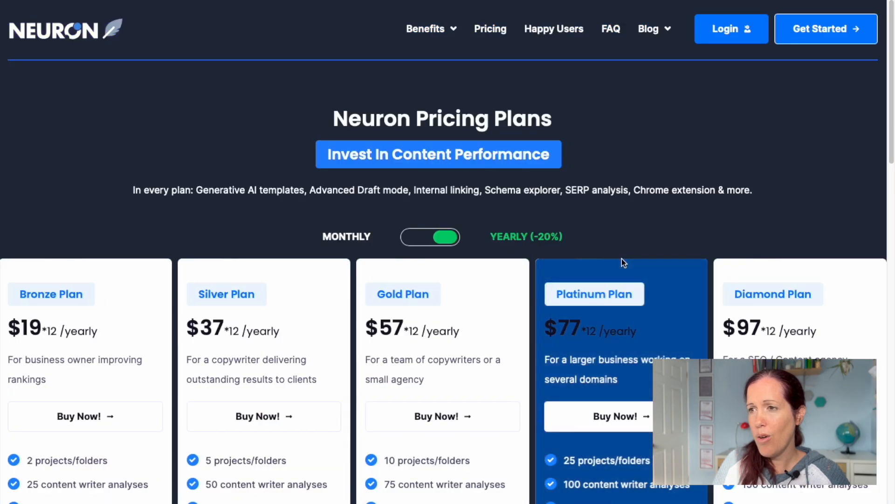
# - Compare the features included in the Bronze to Diamond plans under yearly billing and switch the billing period to monthly
pyautogui.scroll(-4, 623, 262)
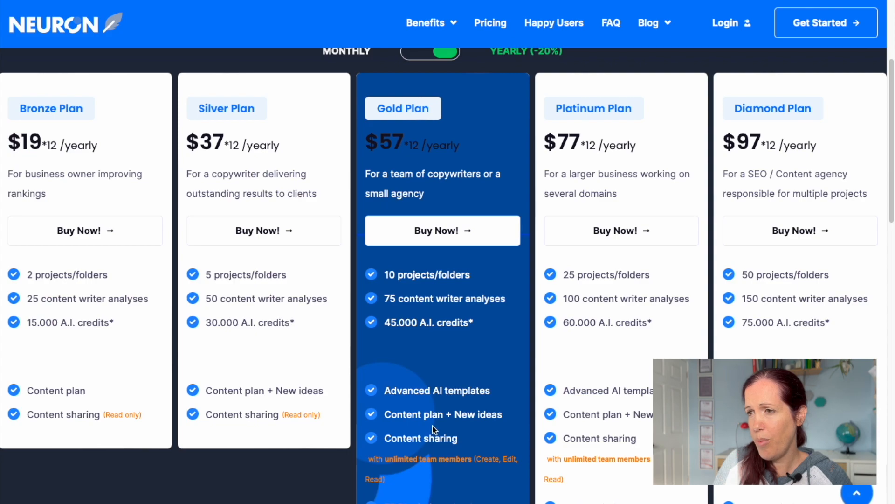
pyautogui.scroll(-1, 432, 425)
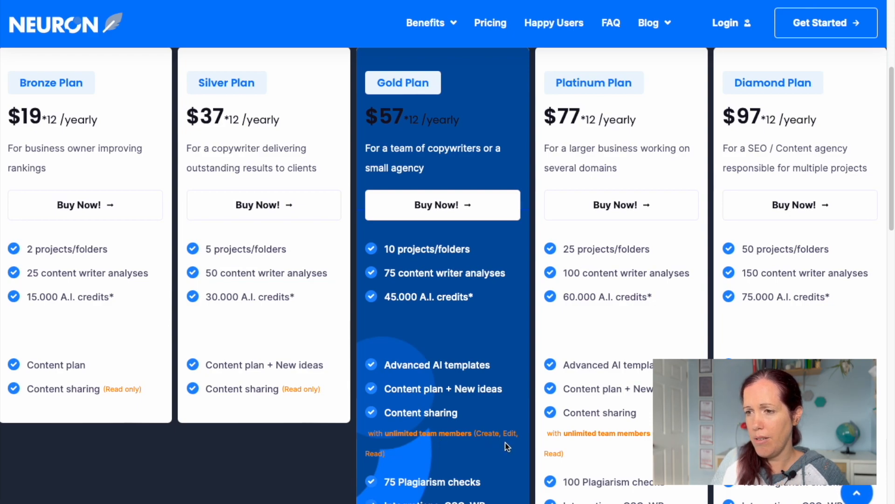
pyautogui.scroll(-3, 513, 442)
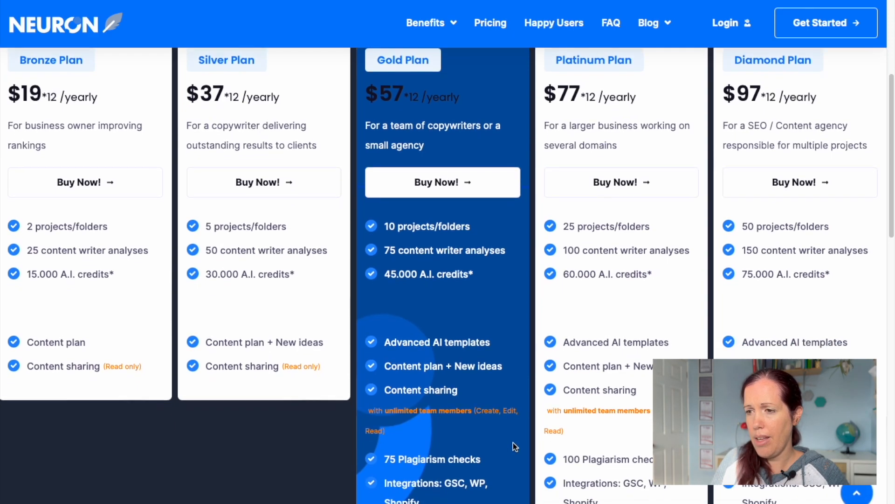
pyautogui.scroll(4, 513, 446)
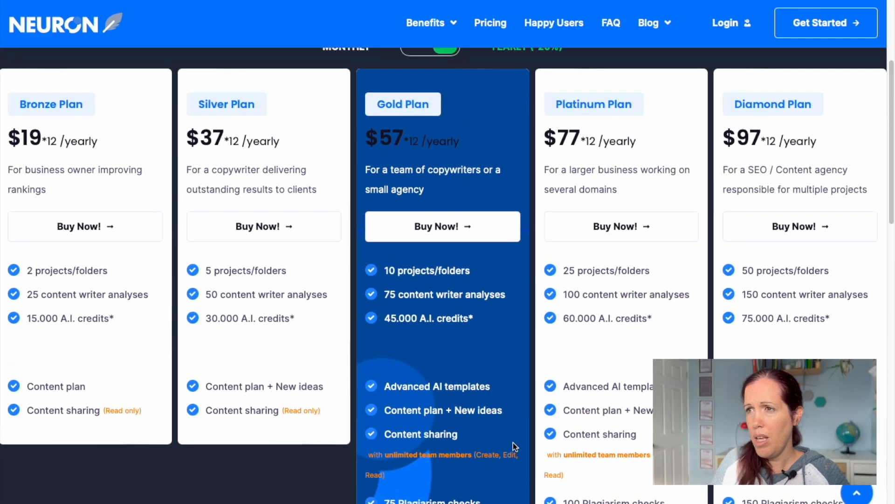
pyautogui.scroll(3, 472, 467)
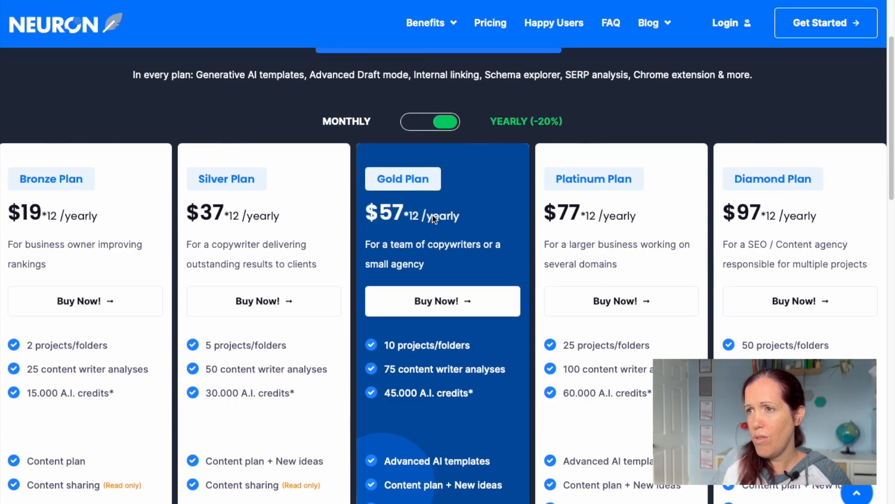
pyautogui.click(438, 124)
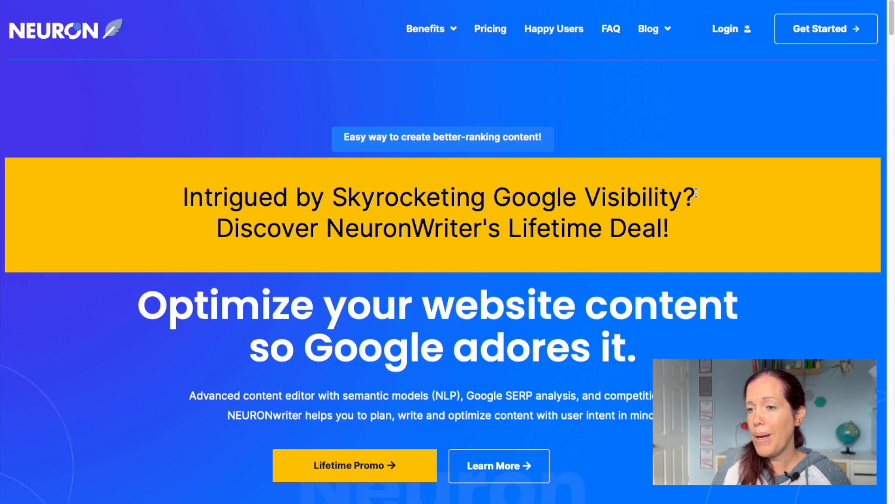
# - Look through the lifetime deal page and compare the lifetime prices and included features of the Bronze to Diamond plans
pyautogui.scroll(-8, 691, 206)
pyautogui.scroll(-15, 691, 210)
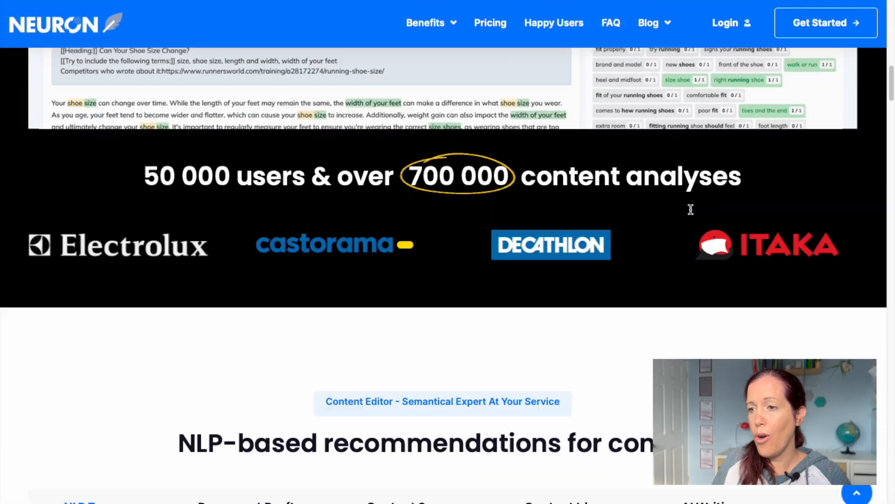
pyautogui.scroll(-20, 691, 209)
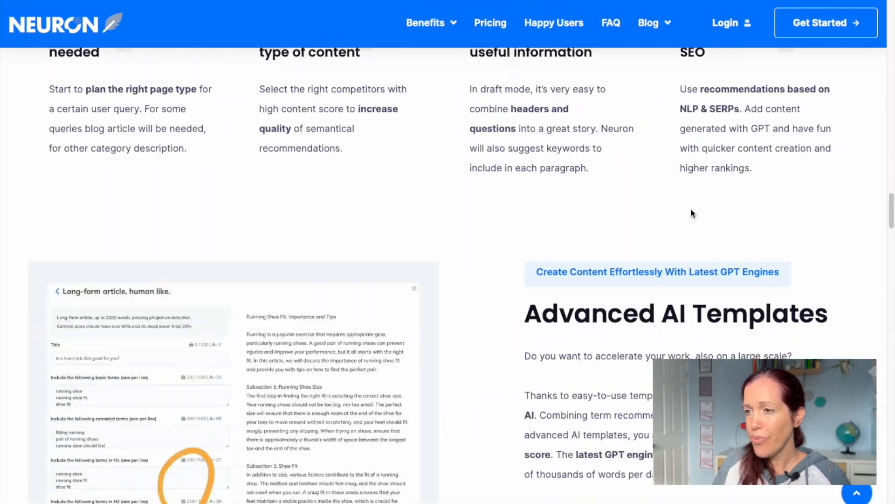
pyautogui.scroll(-15, 691, 209)
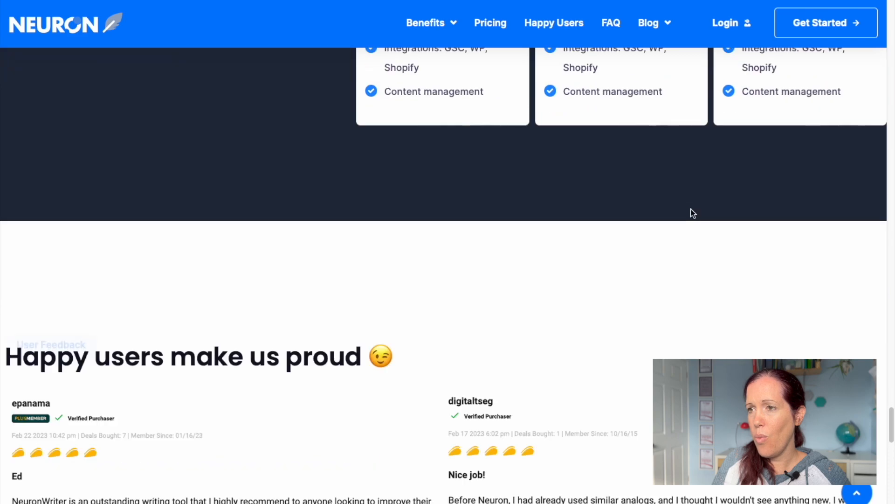
pyautogui.scroll(9, 690, 208)
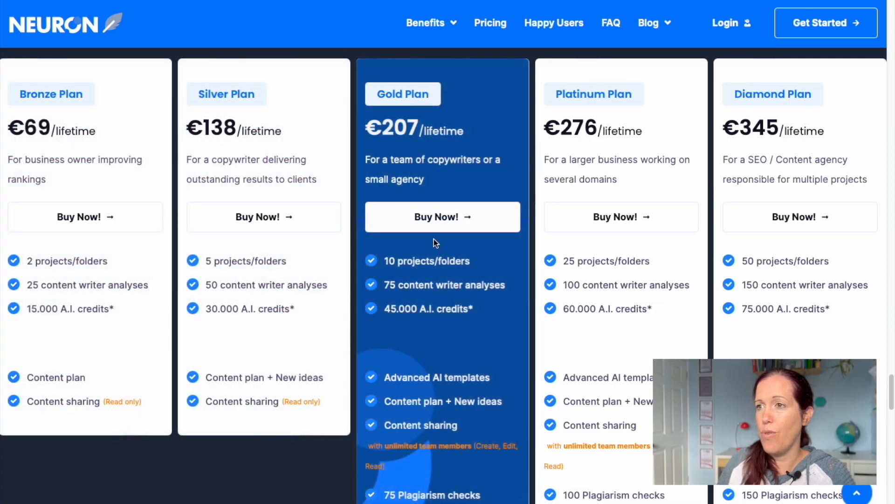
pyautogui.scroll(-1, 481, 299)
pyautogui.scroll(-1, 490, 312)
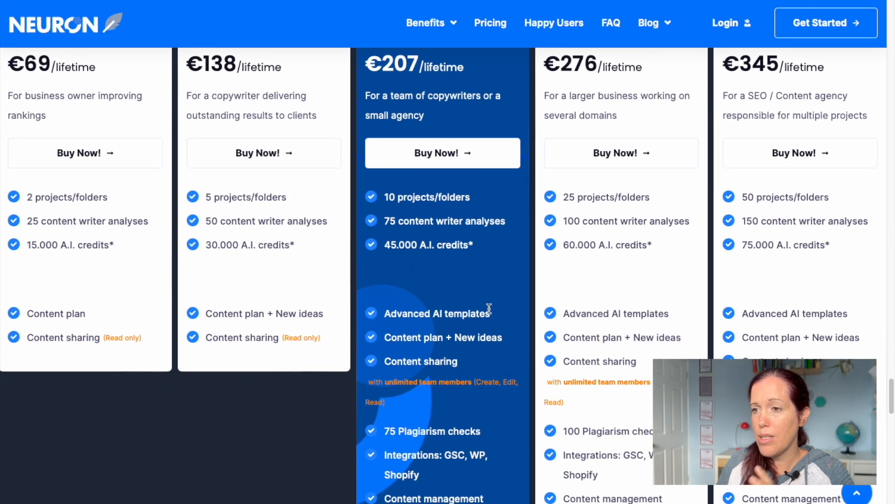
pyautogui.scroll(-1, 490, 309)
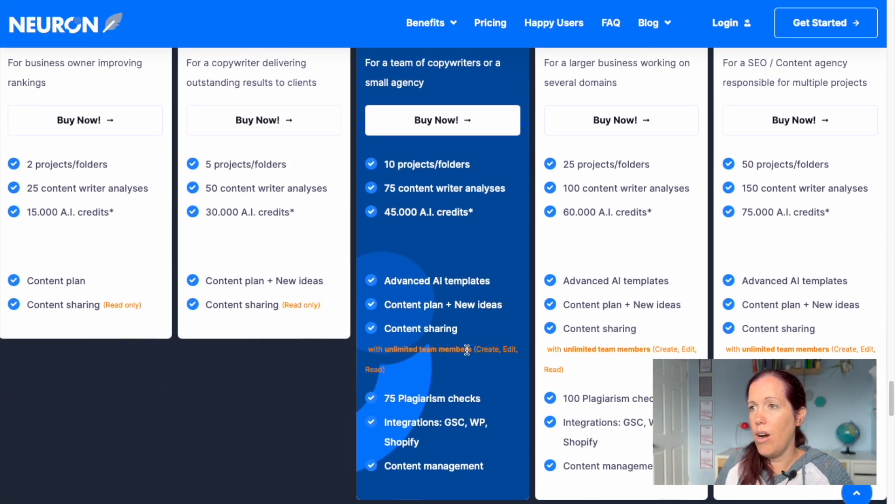
pyautogui.scroll(2, 466, 348)
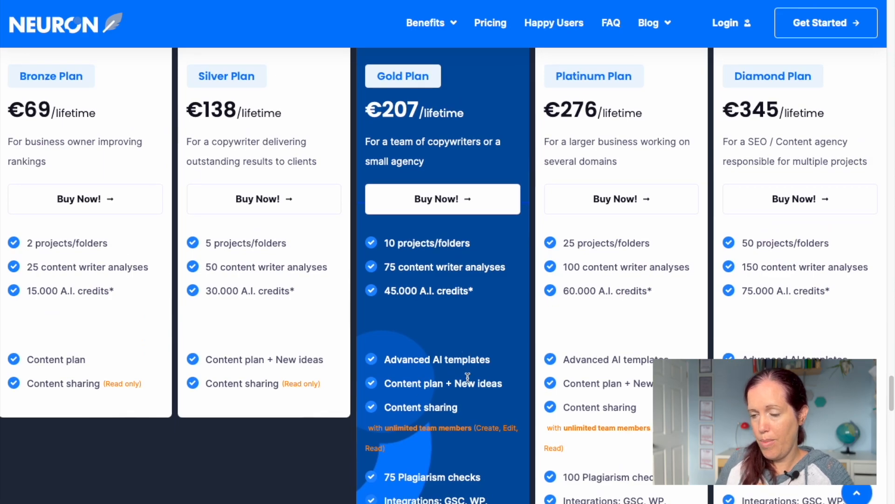